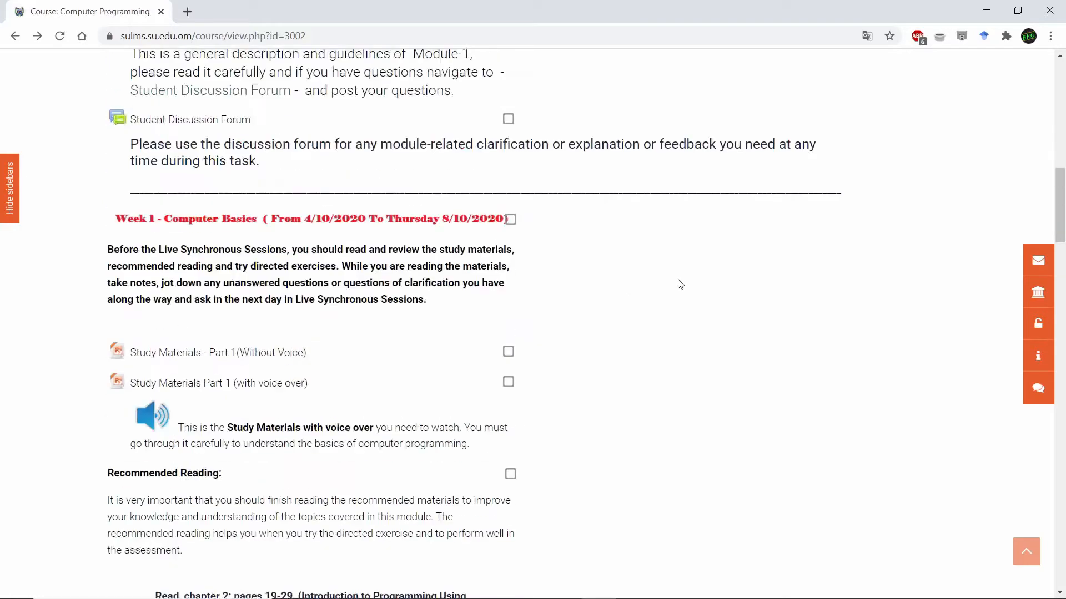
Step: Look through the COMP1116 course page, from the welcome text and navigation to the Module 1 weekly materials
{"action": "scroll", "coordinate": [642, 322], "scroll_direction": "down", "scroll_amount": 20}
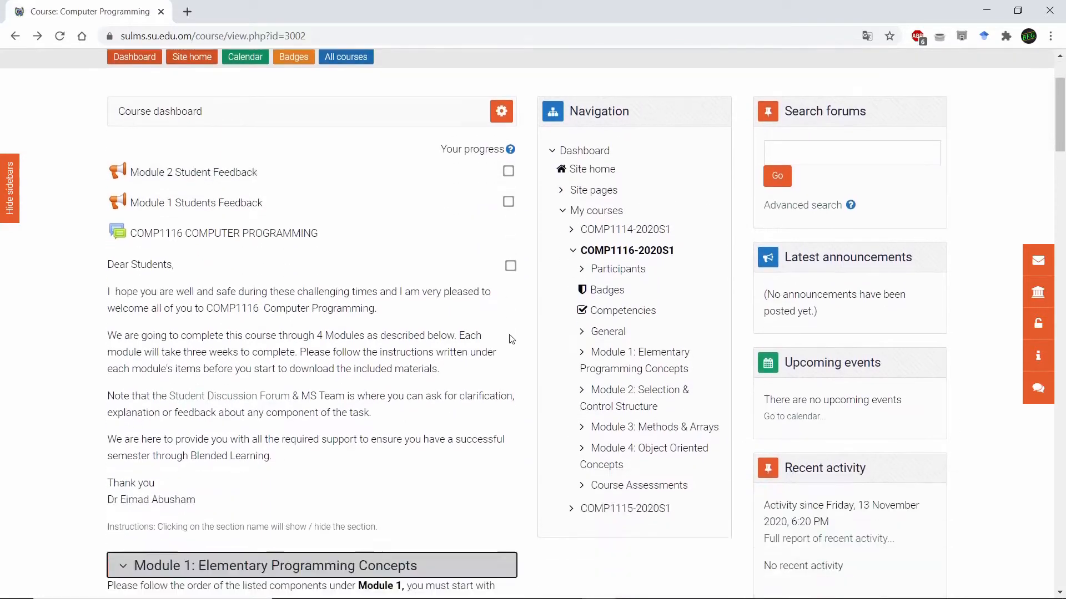
{"action": "scroll", "coordinate": [264, 316], "scroll_direction": "down", "scroll_amount": 20}
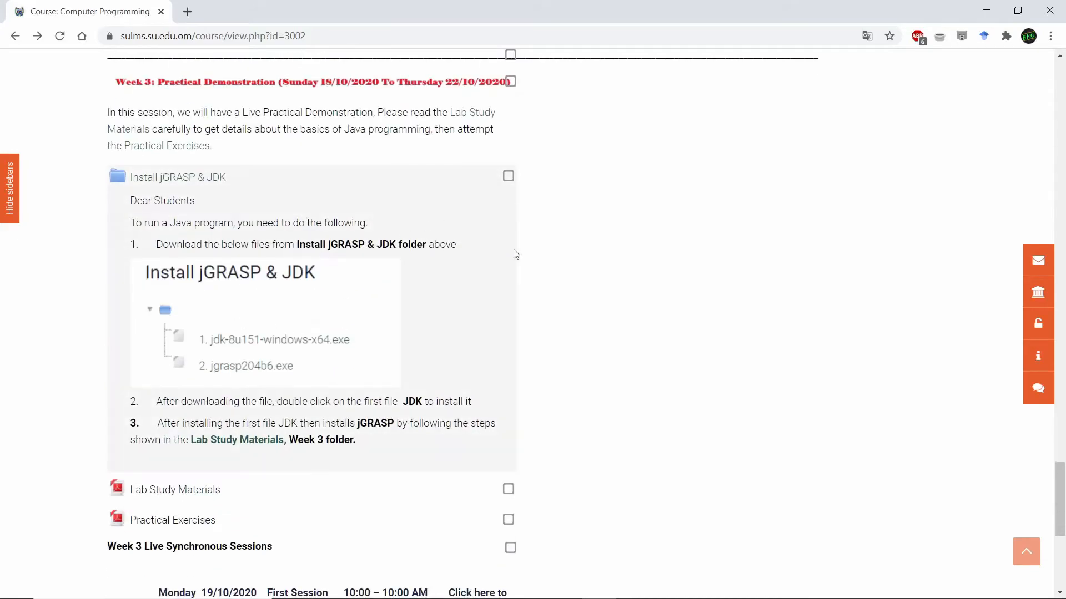
{"action": "scroll", "coordinate": [515, 254], "scroll_direction": "up", "scroll_amount": 20}
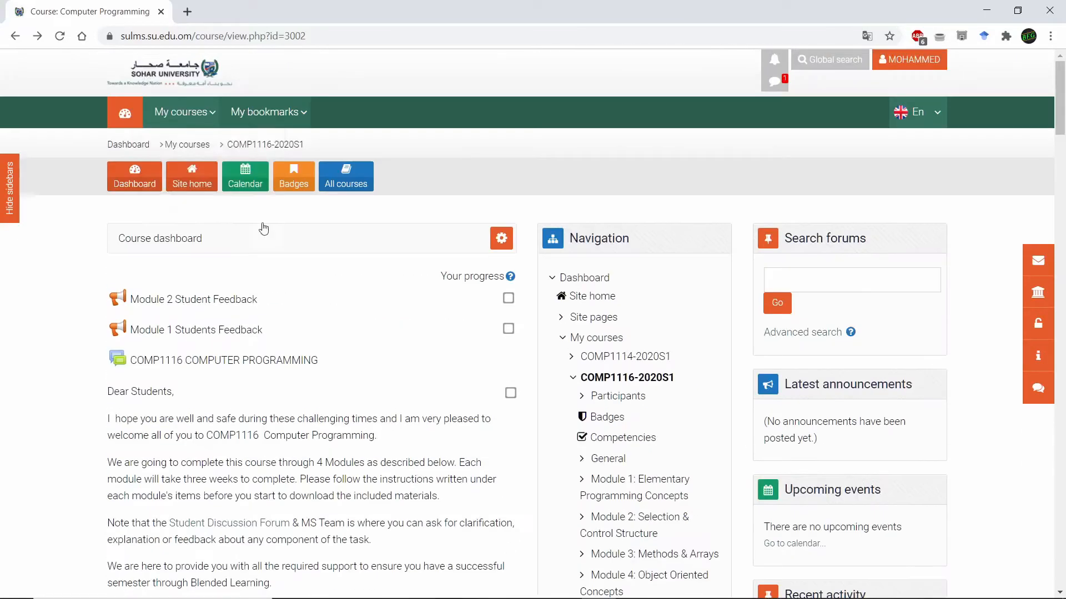
{"action": "scroll", "coordinate": [499, 337], "scroll_direction": "down", "scroll_amount": 4}
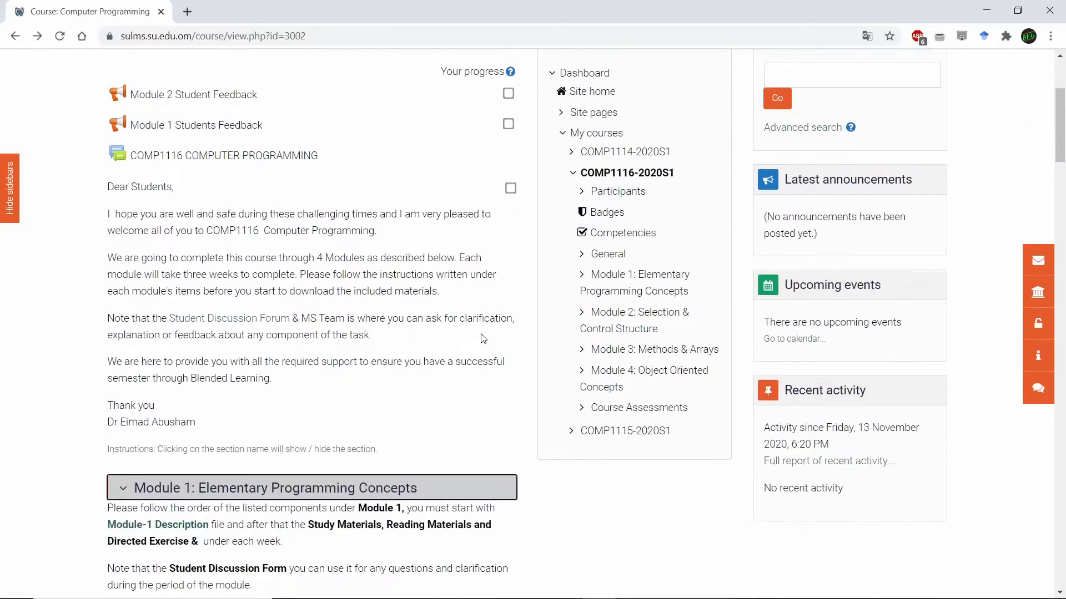
{"action": "scroll", "coordinate": [557, 313], "scroll_direction": "up", "scroll_amount": 4}
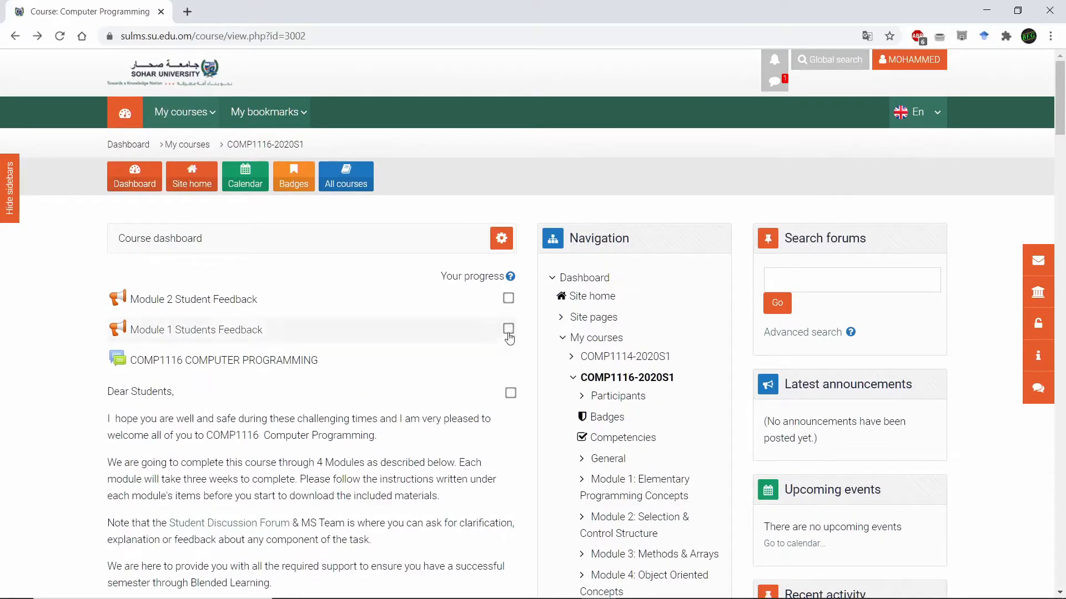
{"action": "scroll", "coordinate": [616, 316], "scroll_direction": "down", "scroll_amount": 3}
{"action": "scroll", "coordinate": [690, 324], "scroll_direction": "down", "scroll_amount": 3}
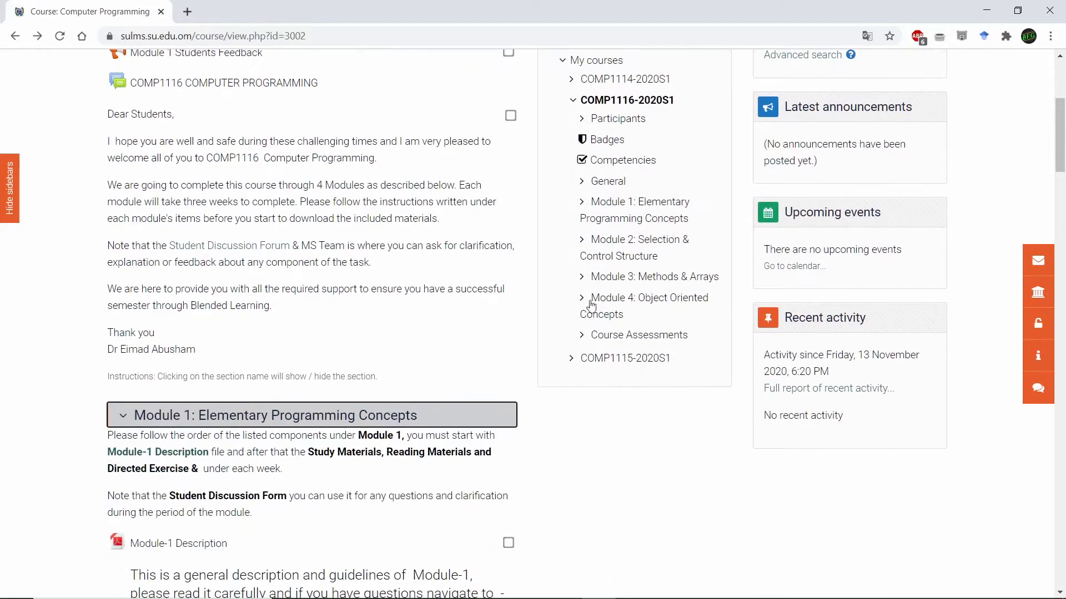
{"action": "scroll", "coordinate": [367, 308], "scroll_direction": "up", "scroll_amount": 6}
{"action": "scroll", "coordinate": [478, 314], "scroll_direction": "down", "scroll_amount": 4}
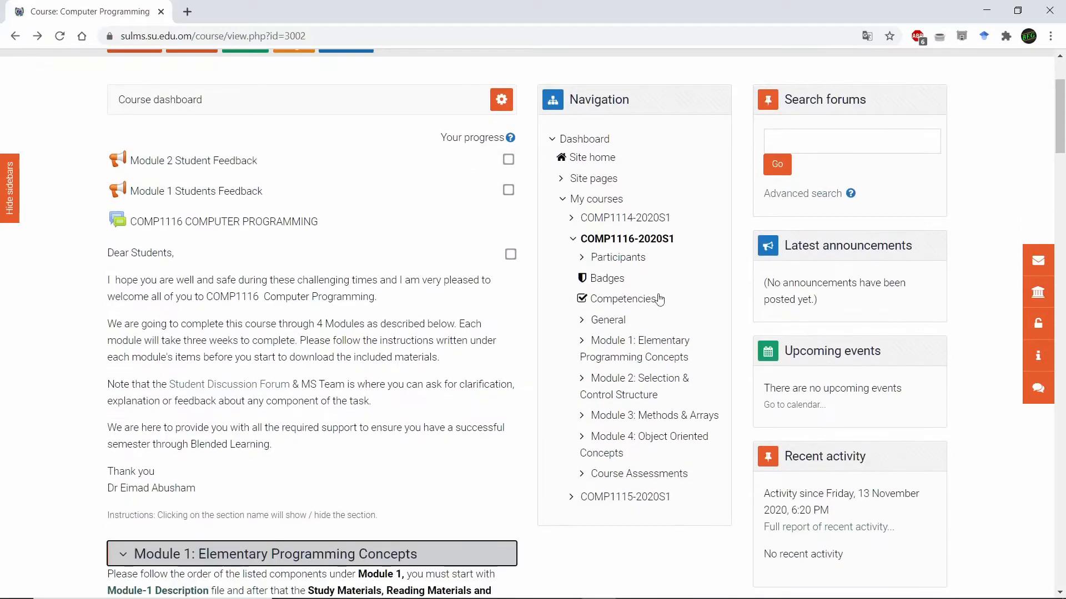
{"action": "scroll", "coordinate": [747, 367], "scroll_direction": "down", "scroll_amount": 1}
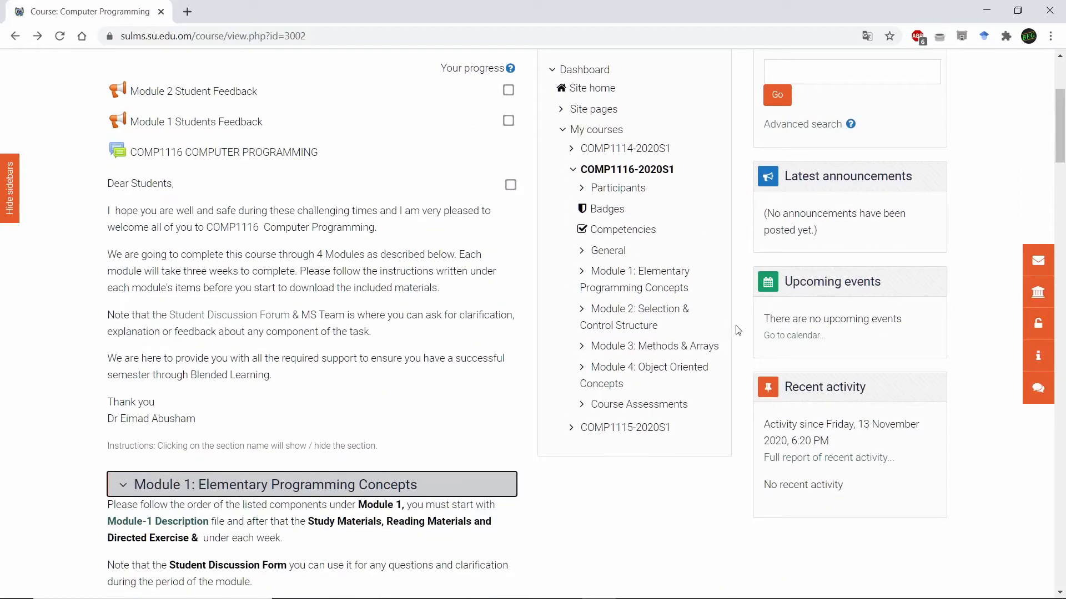
{"action": "scroll", "coordinate": [722, 322], "scroll_direction": "up", "scroll_amount": 1}
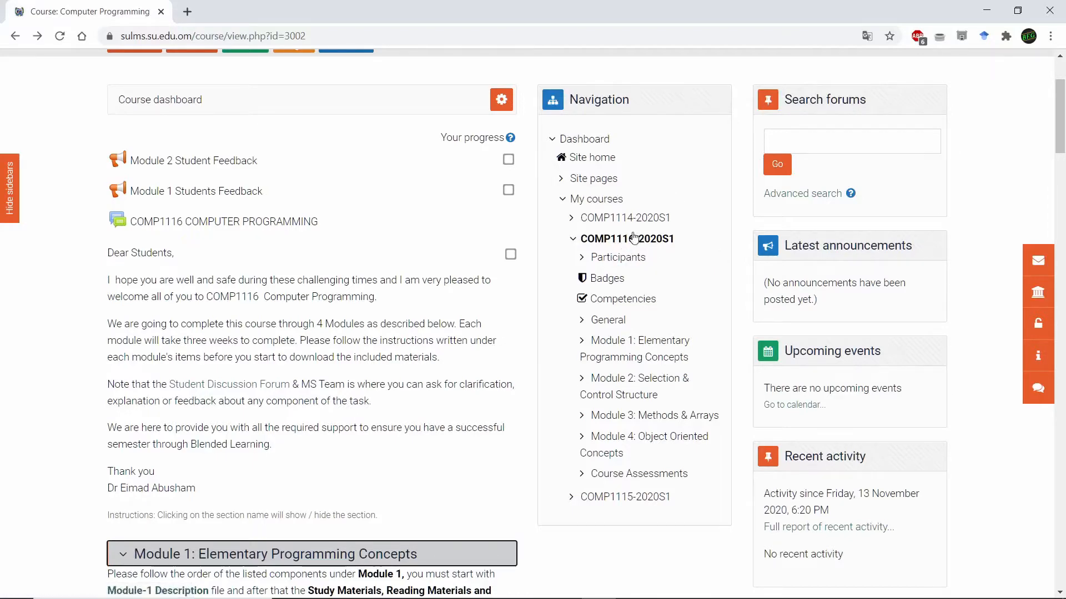
{"action": "scroll", "coordinate": [634, 237], "scroll_direction": "down", "scroll_amount": 7}
{"action": "scroll", "coordinate": [147, 274], "scroll_direction": "up", "scroll_amount": 3}
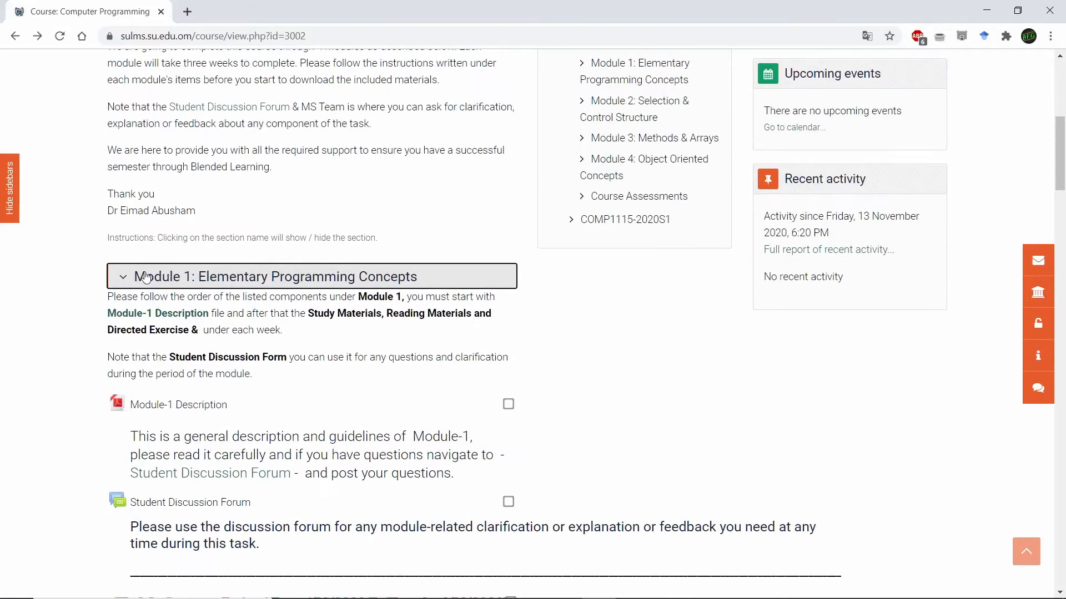
{"action": "scroll", "coordinate": [166, 280], "scroll_direction": "down", "scroll_amount": 3}
{"action": "scroll", "coordinate": [167, 280], "scroll_direction": "up", "scroll_amount": 3}
Step: Open the Install jGRASP & JDK folder listed under Week 3 of Module 1: Elementary Programming Concepts
{"action": "left_click", "coordinate": [222, 283]}
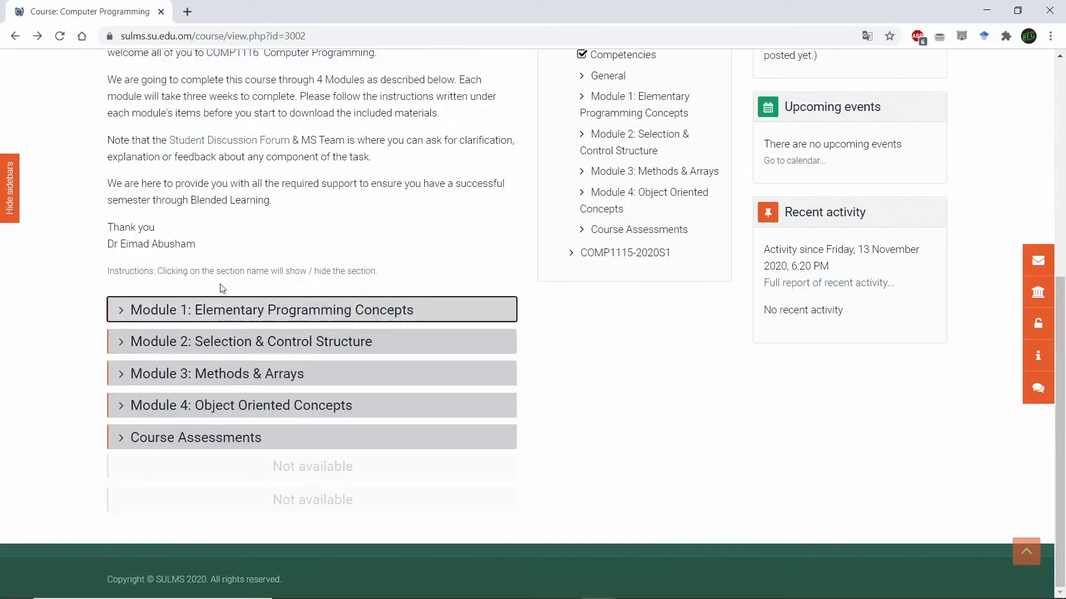
{"action": "left_click", "coordinate": [222, 310]}
{"action": "scroll", "coordinate": [200, 333], "scroll_direction": "down", "scroll_amount": 10}
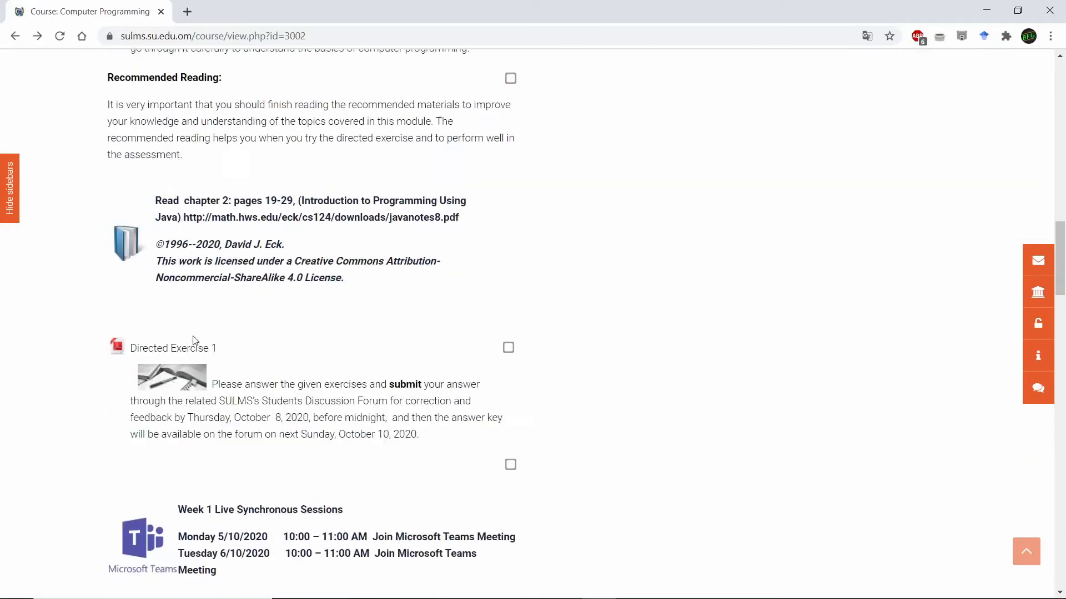
{"action": "scroll", "coordinate": [211, 355], "scroll_direction": "down", "scroll_amount": 20}
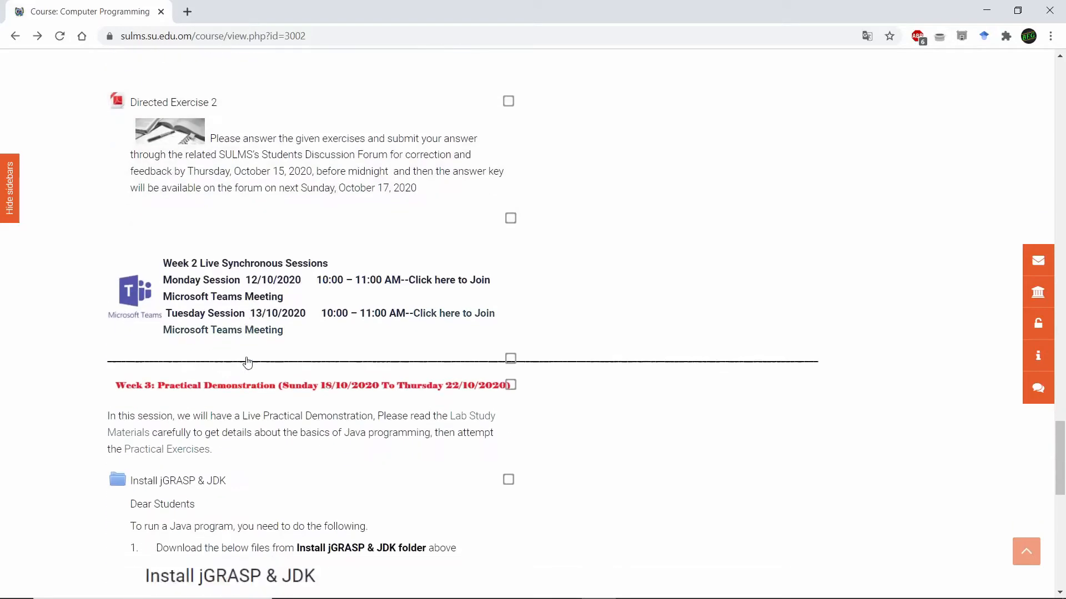
{"action": "scroll", "coordinate": [248, 355], "scroll_direction": "down", "scroll_amount": 6}
{"action": "scroll", "coordinate": [255, 209], "scroll_direction": "up", "scroll_amount": 1}
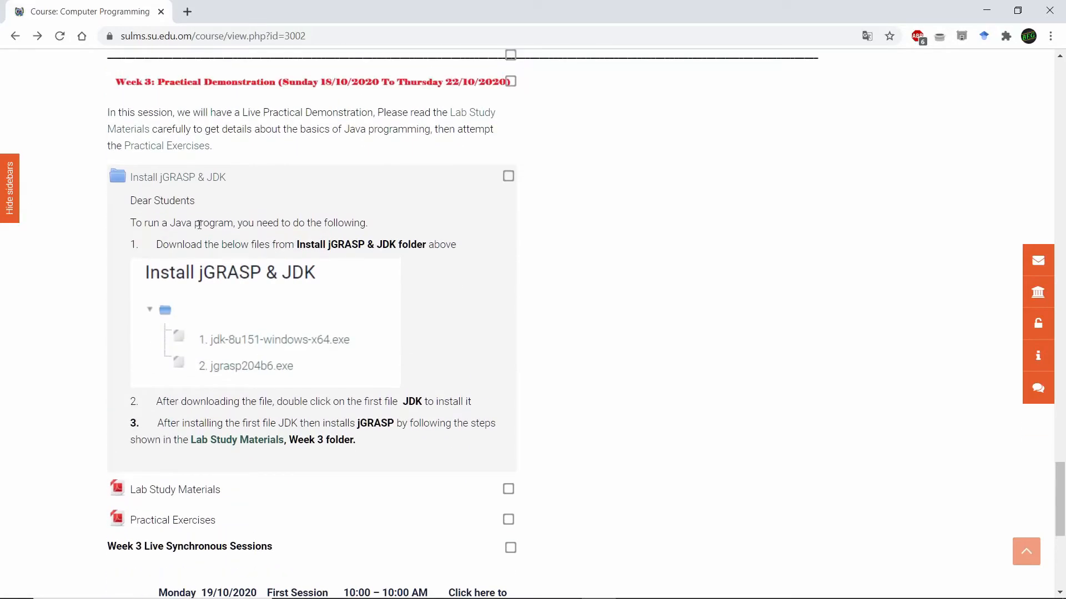
{"action": "left_click", "coordinate": [209, 177]}
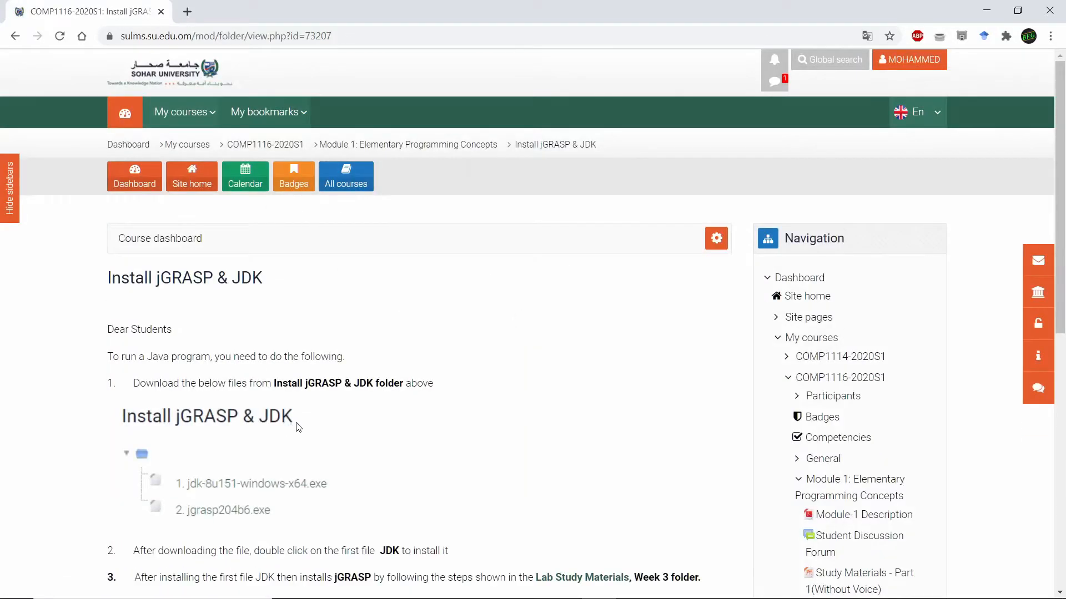
Step: Try to download the whole Install jGRASP & JDK folder from the course page
{"action": "scroll", "coordinate": [298, 427], "scroll_direction": "down", "scroll_amount": 6}
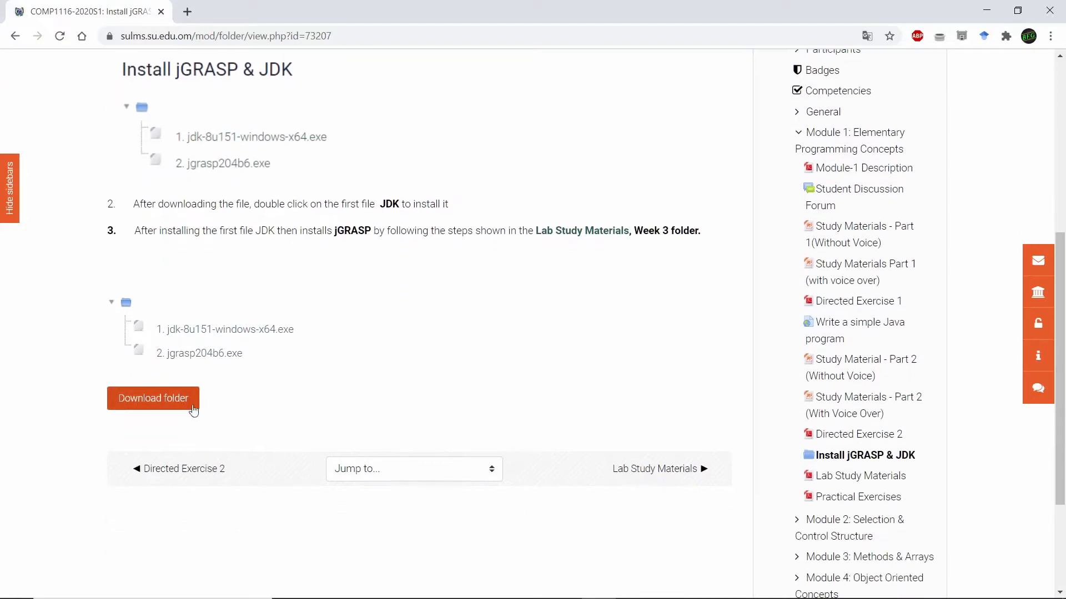
{"action": "scroll", "coordinate": [274, 359], "scroll_direction": "up", "scroll_amount": 6}
{"action": "scroll", "coordinate": [210, 421], "scroll_direction": "down", "scroll_amount": 7}
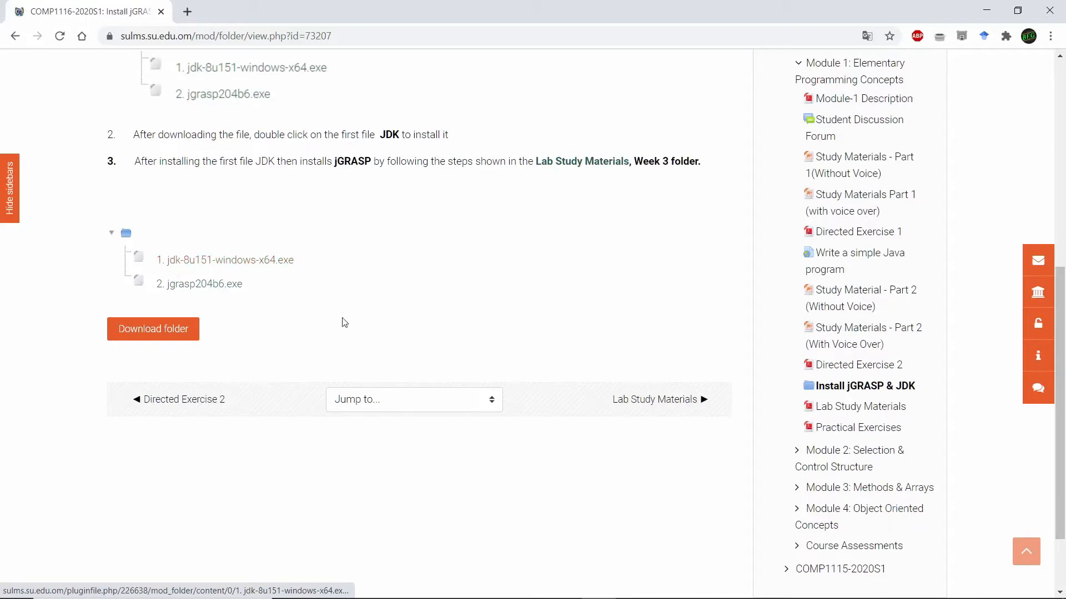
{"action": "left_click", "coordinate": [191, 337]}
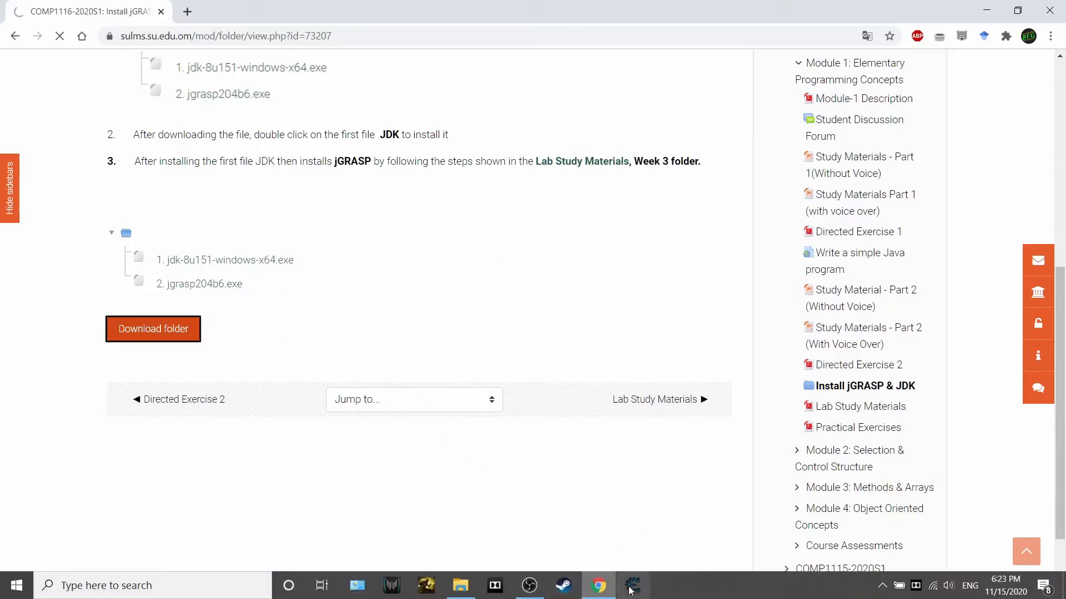
{"action": "left_click", "coordinate": [460, 586]}
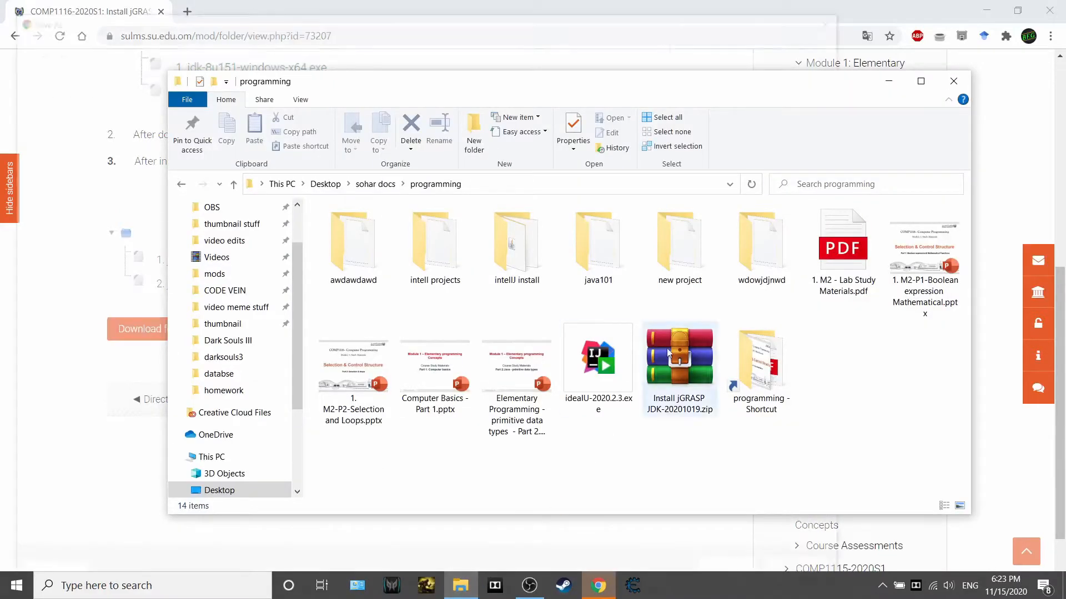
{"action": "left_click", "coordinate": [831, 21]}
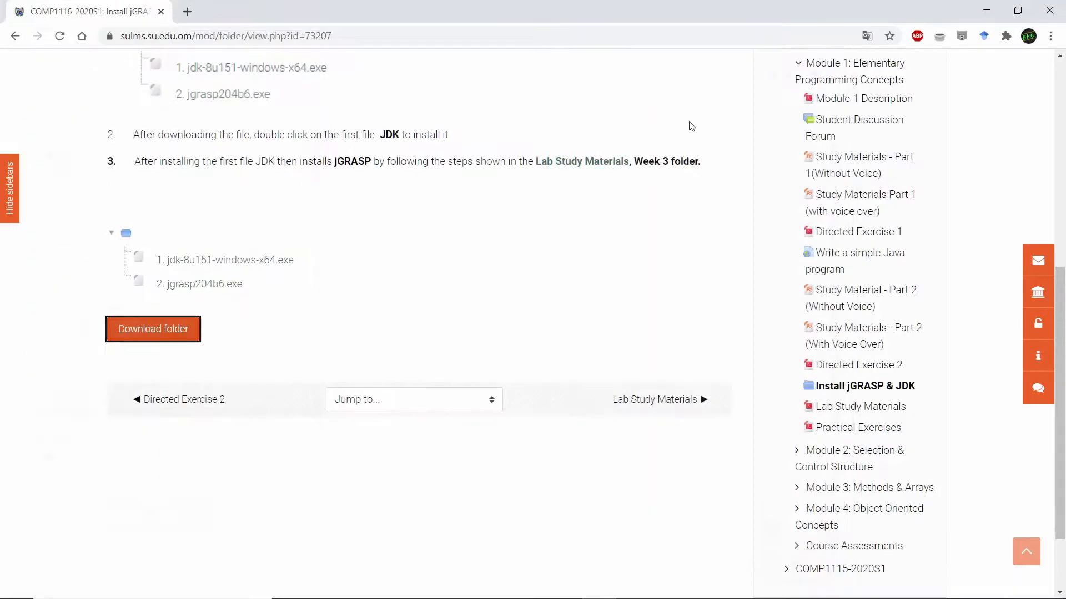
Step: Switch to File Explorer, open Install jGRASP JDK-20201019.zip from the programming folder and dismiss the WinRAR licence notice
{"action": "left_click", "coordinate": [460, 592]}
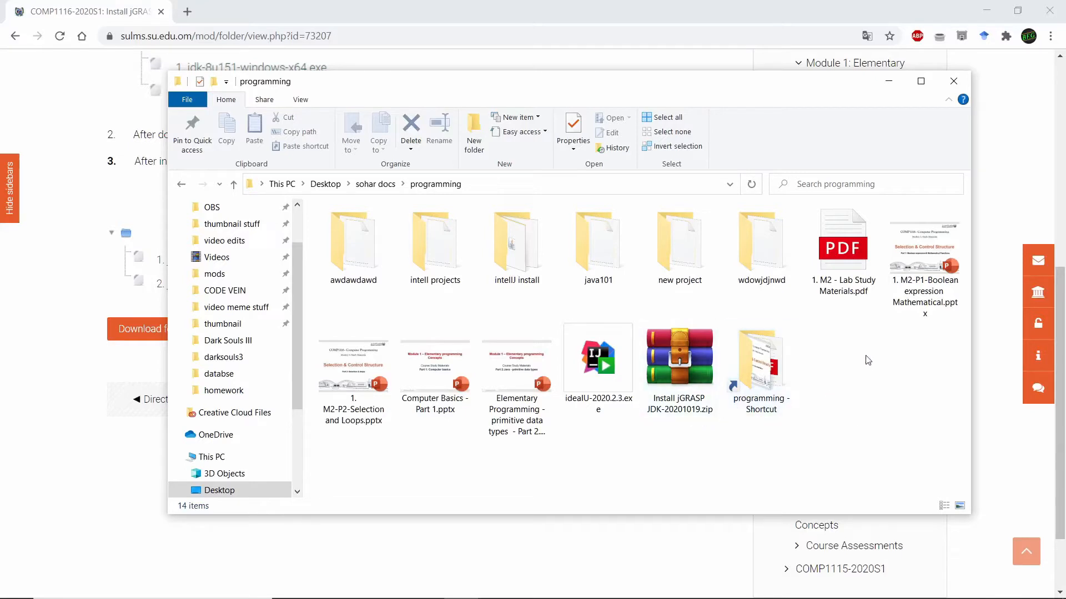
{"action": "left_click", "coordinate": [690, 371]}
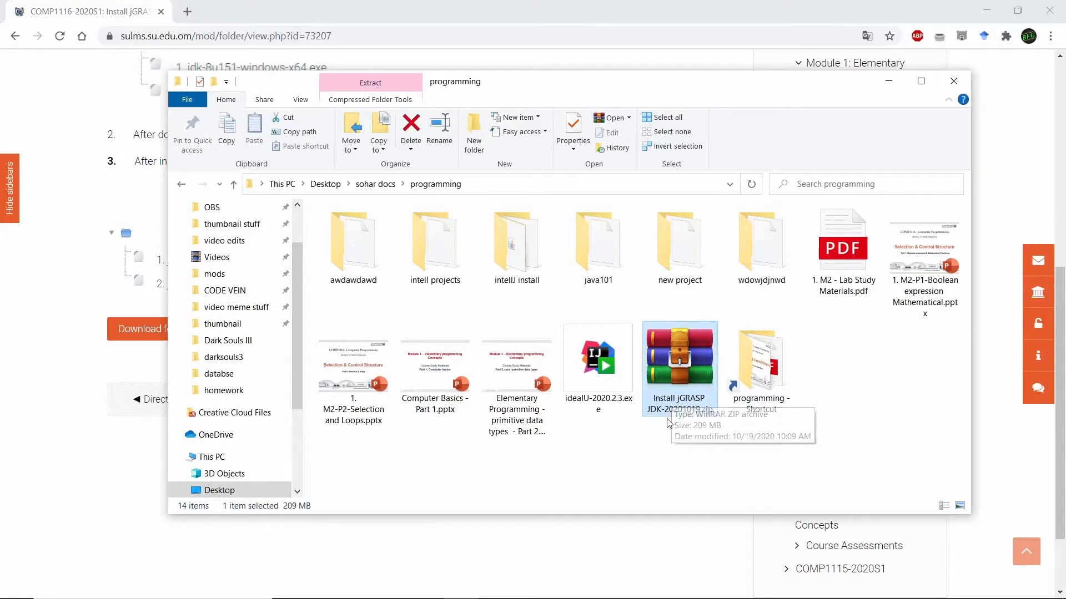
{"action": "double_click", "coordinate": [692, 352]}
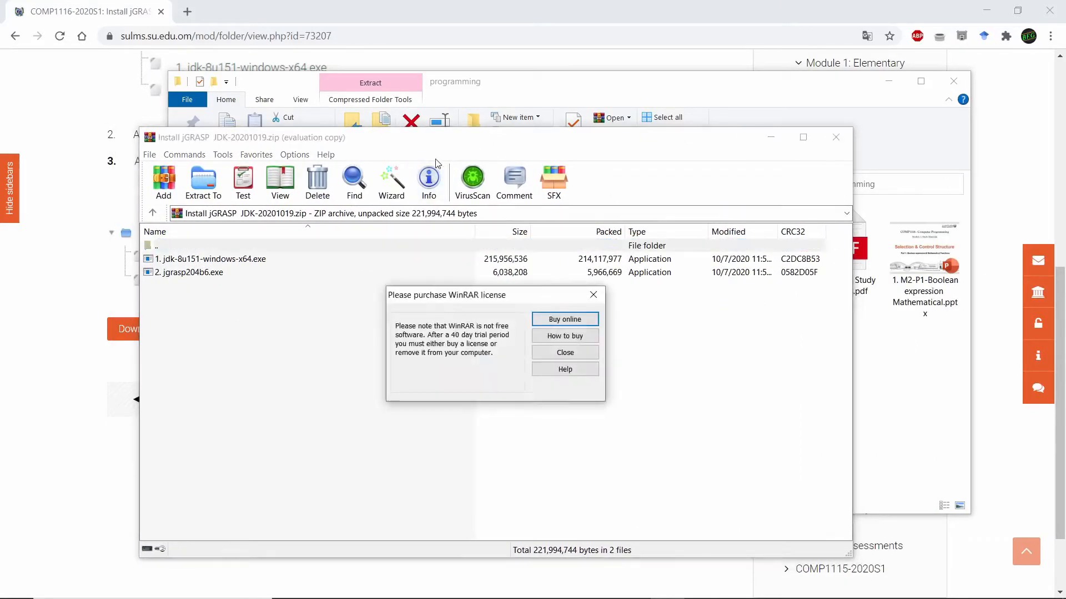
{"action": "key", "text": "Escape"}
{"action": "left_click_drag", "start_coordinate": [426, 149], "coordinate": [511, 153]}
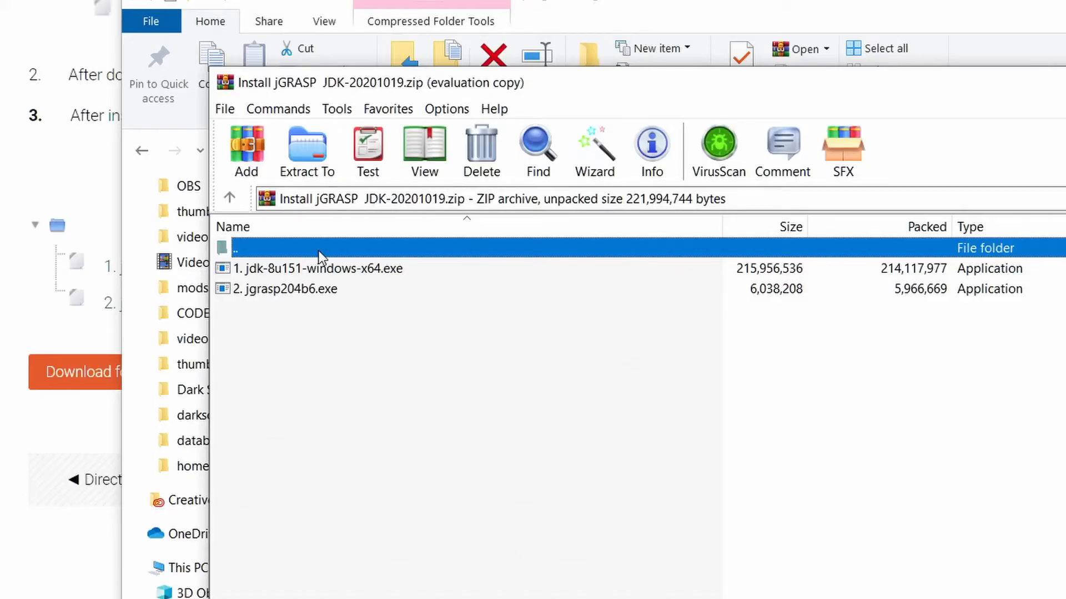
{"action": "key", "text": "Down"}
{"action": "left_click", "coordinate": [327, 291]}
{"action": "left_click", "coordinate": [335, 269]}
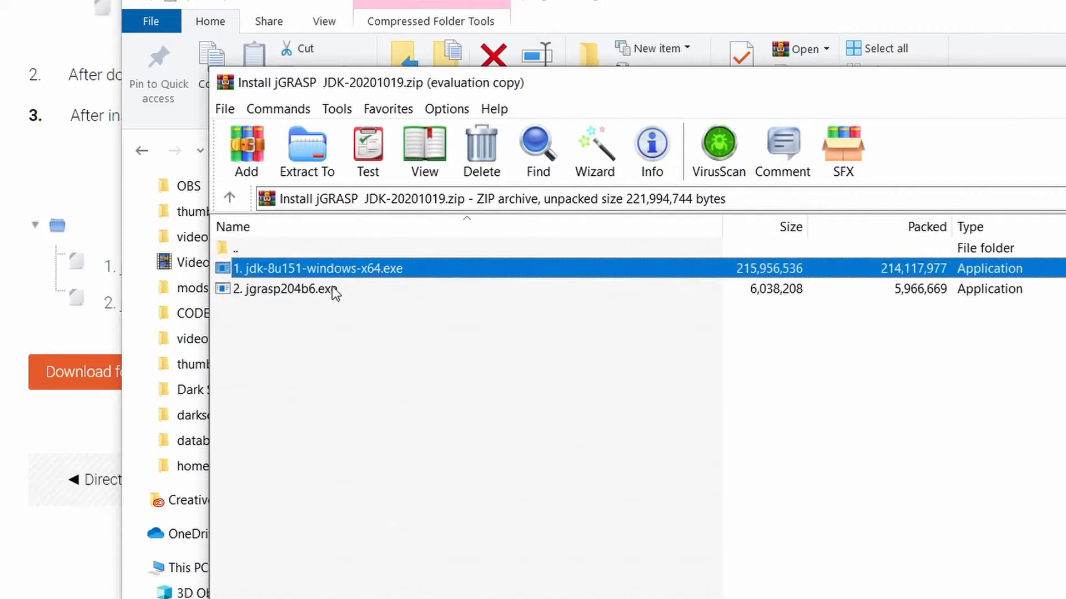
{"action": "left_click", "coordinate": [332, 288]}
{"action": "left_click", "coordinate": [337, 272]}
{"action": "left_click", "coordinate": [342, 287]}
{"action": "left_click", "coordinate": [351, 271]}
{"action": "left_click", "coordinate": [343, 286]}
{"action": "left_click", "coordinate": [346, 271]}
{"action": "left_click", "coordinate": [346, 290]}
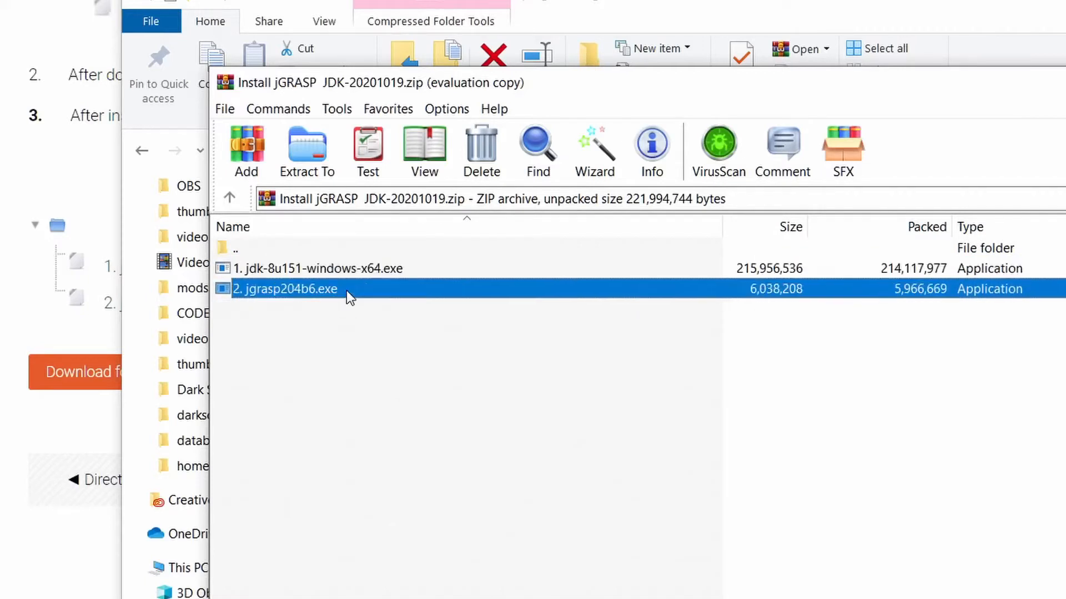
{"action": "left_click", "coordinate": [345, 272]}
{"action": "left_click", "coordinate": [344, 287]}
Step: Run 1. jdk-8u151-windows-x64.exe from the archive and install the JDK with the default features and location
{"action": "left_click", "coordinate": [251, 270]}
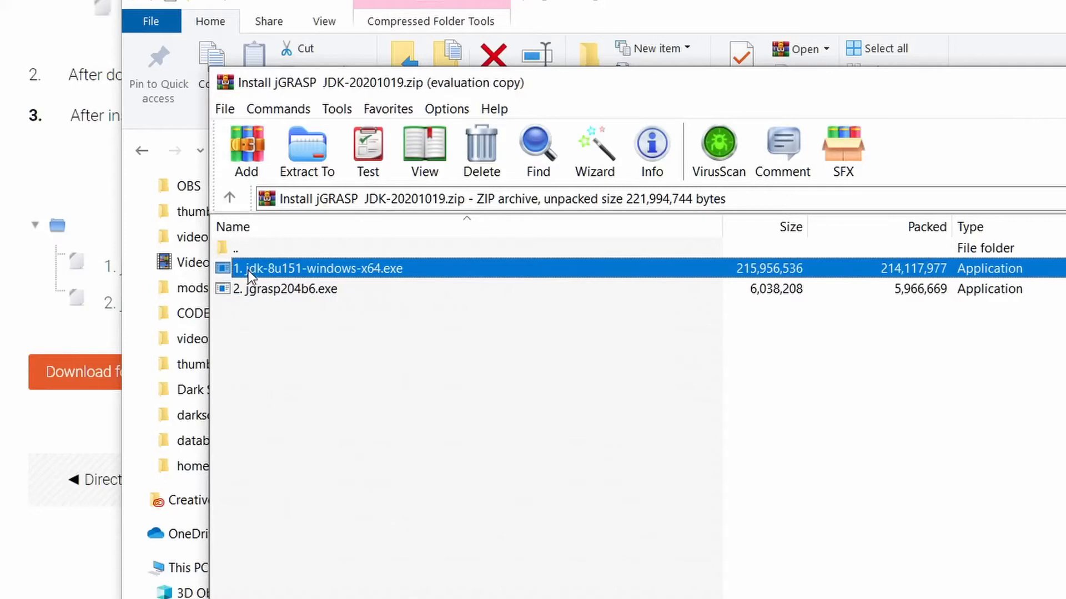
{"action": "double_click", "coordinate": [303, 268]}
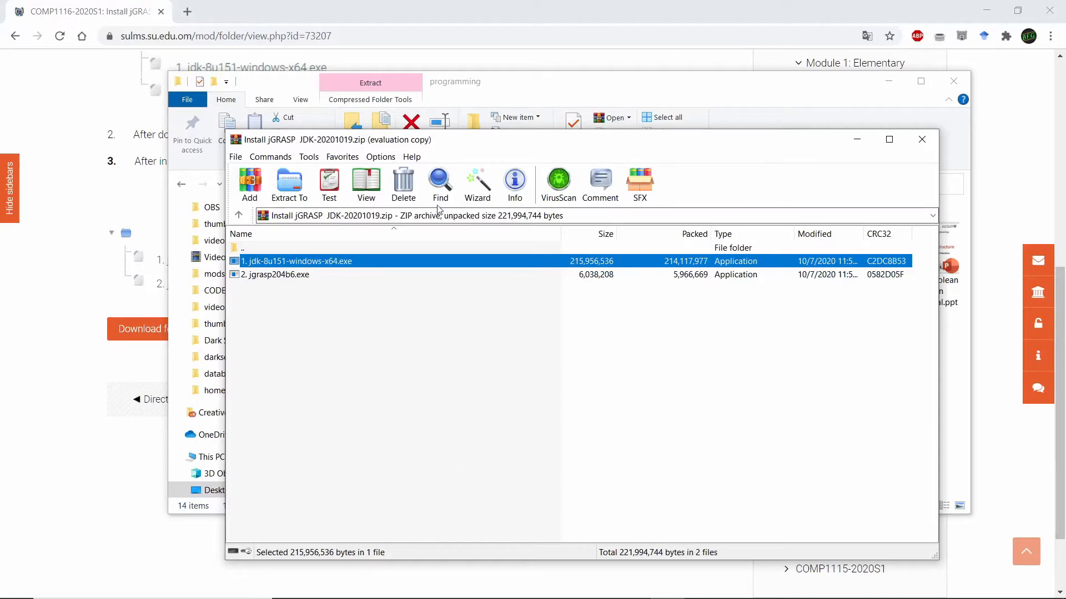
{"action": "left_click_drag", "start_coordinate": [471, 147], "coordinate": [448, 109]}
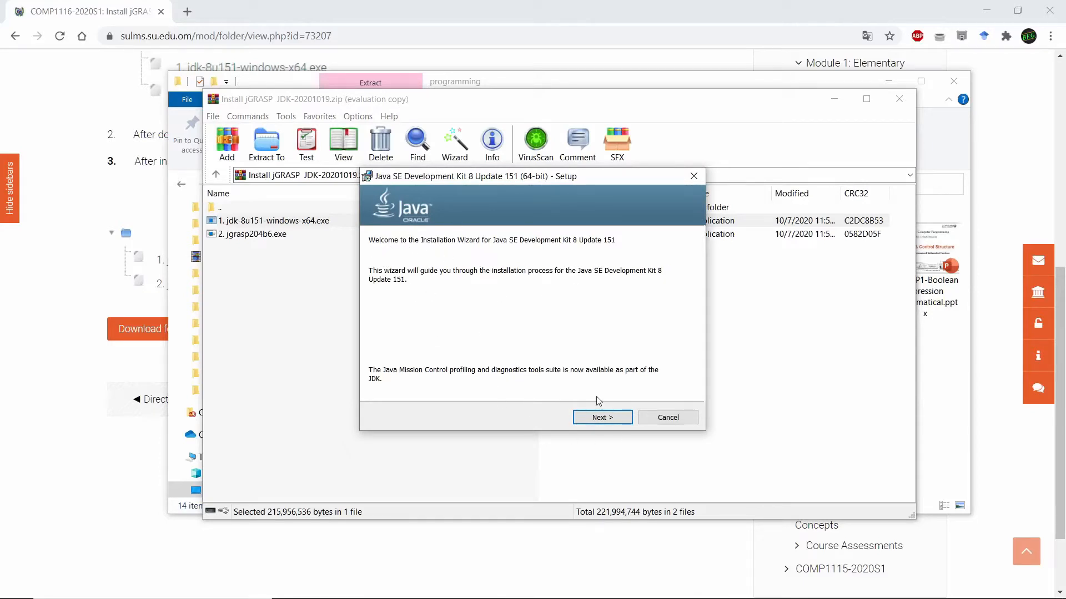
{"action": "left_click", "coordinate": [601, 418]}
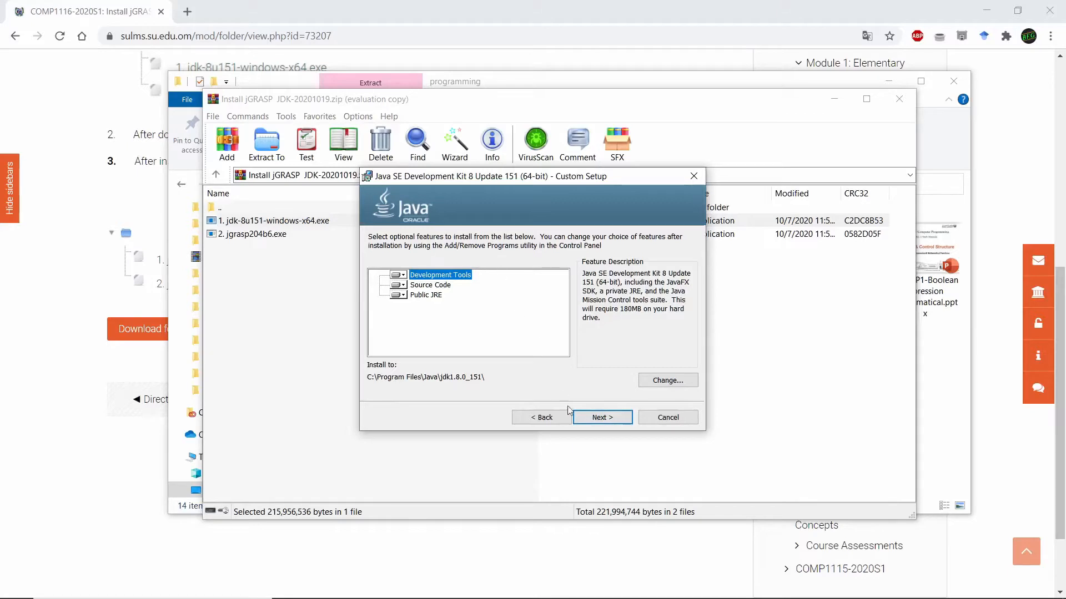
{"action": "left_click", "coordinate": [598, 419]}
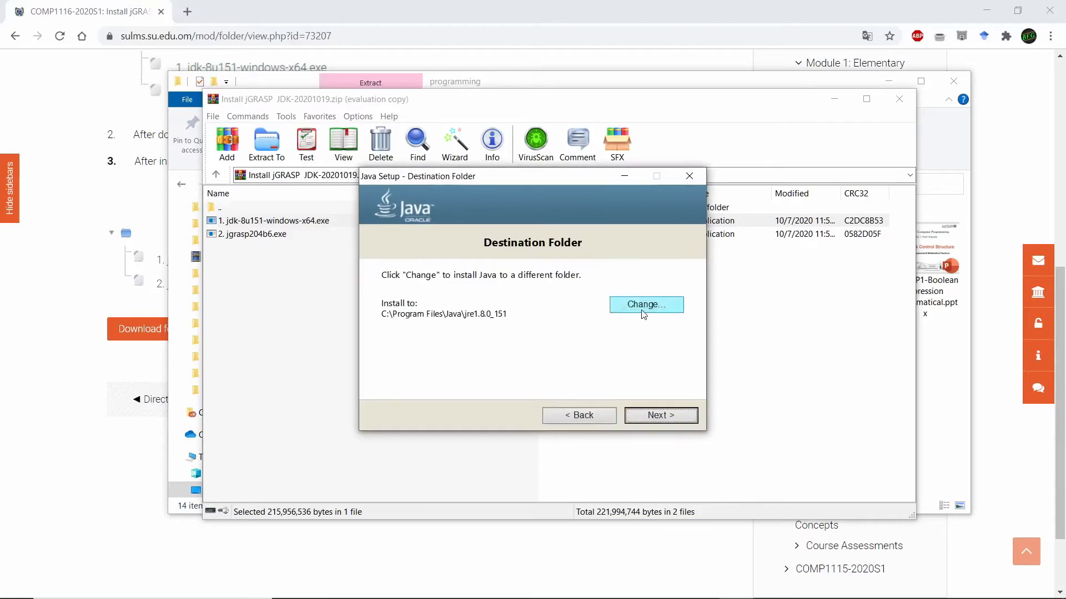
Step: Close the archive window and install the Java runtime to the default folder C:\Program Files\Java\jre1.8.0_151
{"action": "left_click_drag", "start_coordinate": [475, 185], "coordinate": [531, 189]}
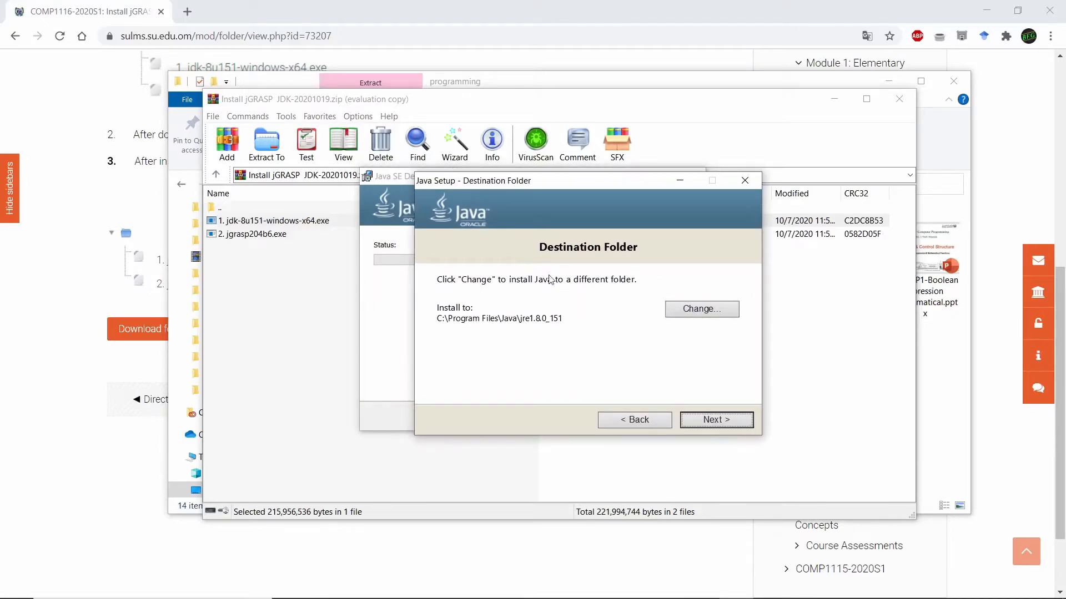
{"action": "left_click_drag", "start_coordinate": [484, 326], "coordinate": [544, 366]}
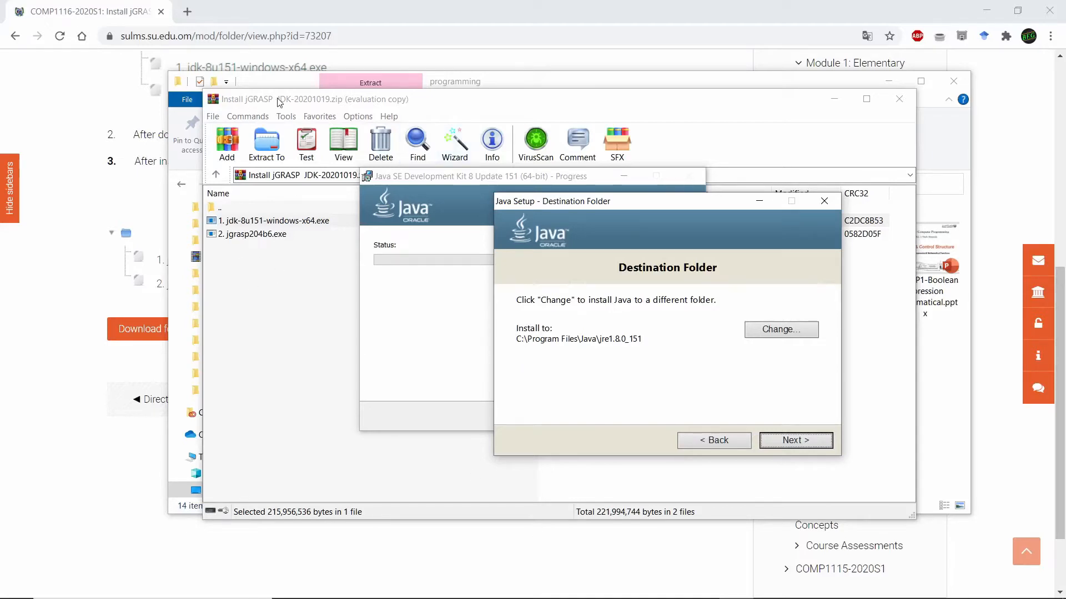
{"action": "left_click_drag", "start_coordinate": [277, 99], "coordinate": [311, 93]}
{"action": "left_click", "coordinate": [867, 93]}
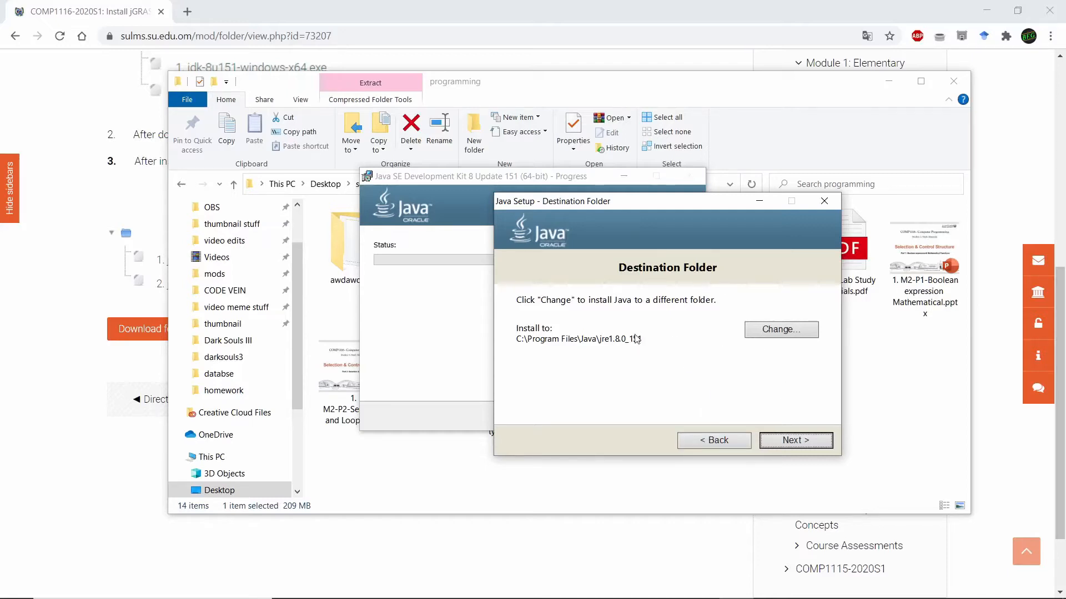
{"action": "left_click", "coordinate": [796, 440]}
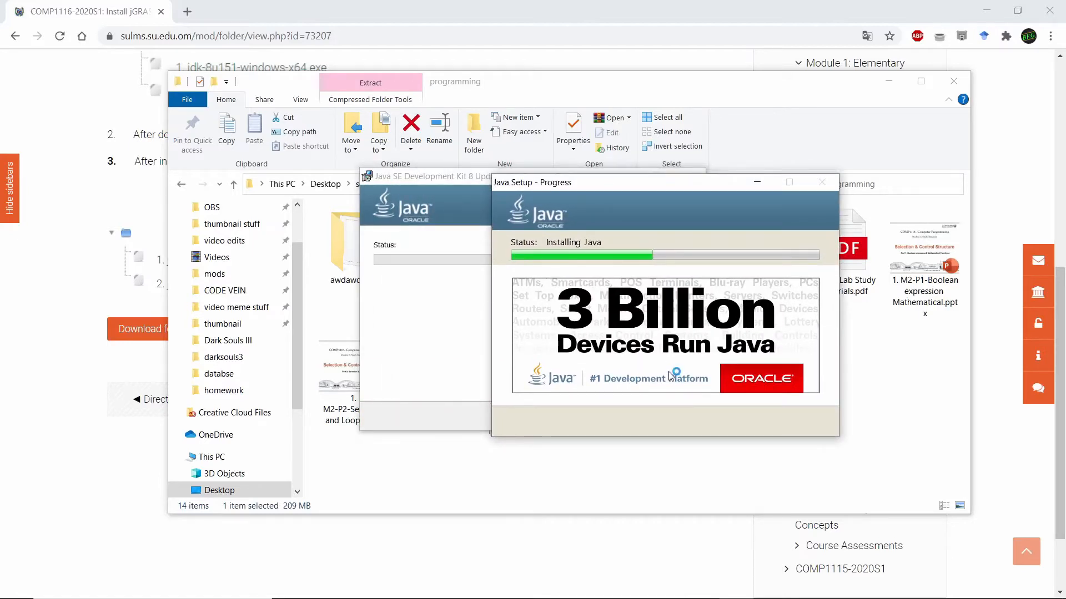
Step: Close the completed JDK installer and run 2. jgrasp204b6.exe from the Install jGRASP JDK-20201019.zip archive
{"action": "left_click_drag", "start_coordinate": [650, 191], "coordinate": [628, 191]}
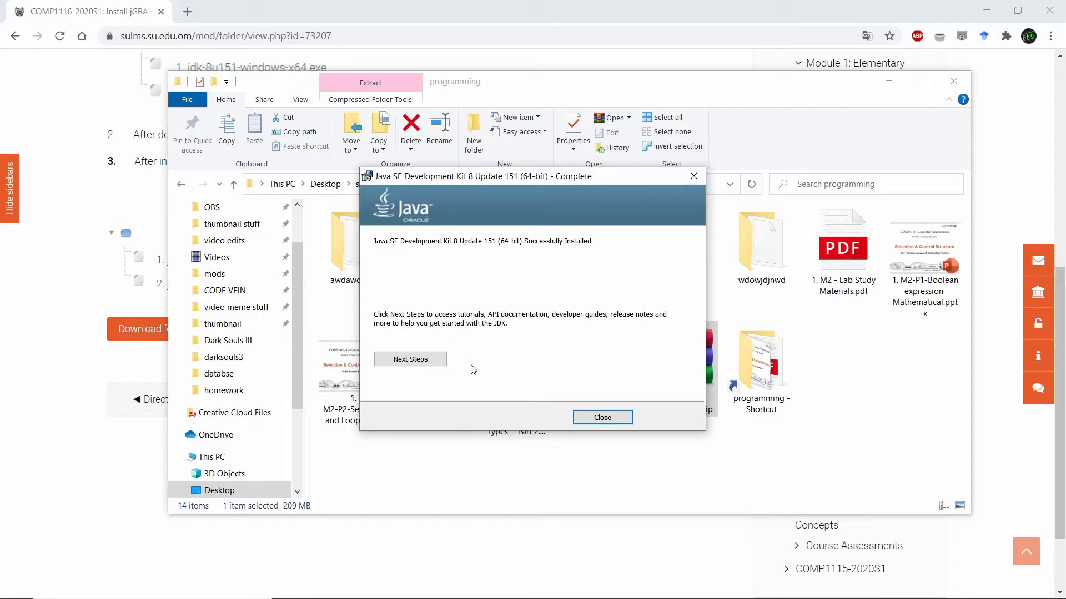
{"action": "left_click", "coordinate": [622, 417]}
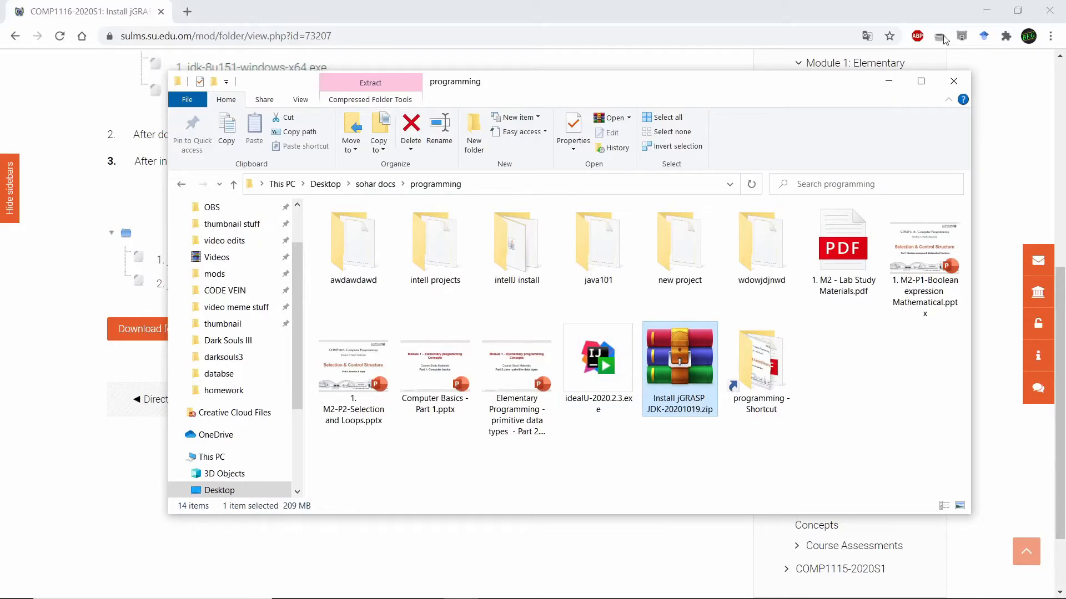
{"action": "mouse_move", "coordinate": [613, 585]}
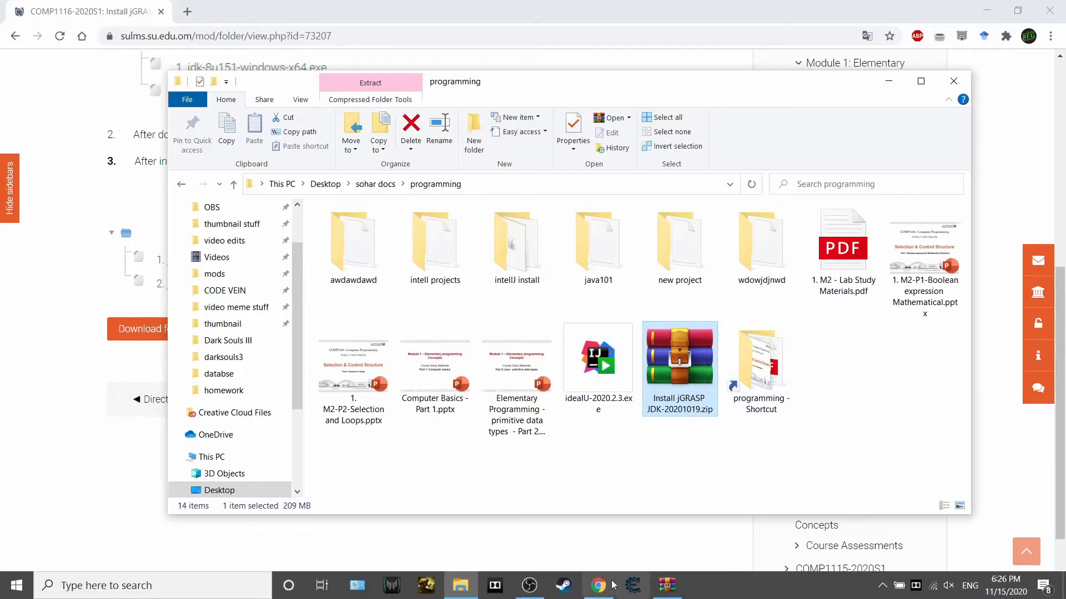
{"action": "left_click", "coordinate": [667, 585]}
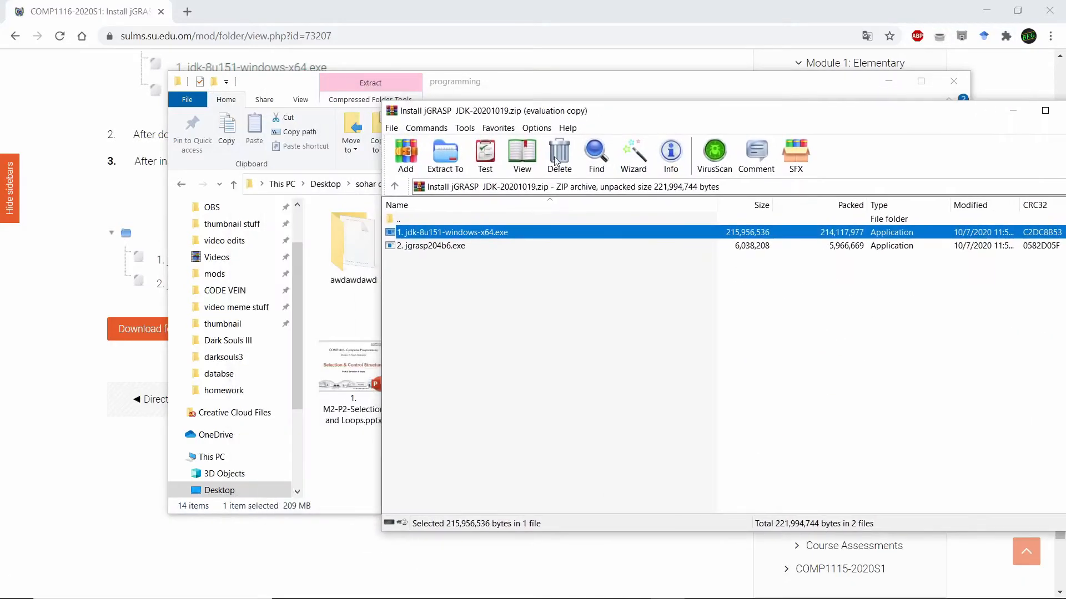
{"action": "left_click", "coordinate": [445, 246]}
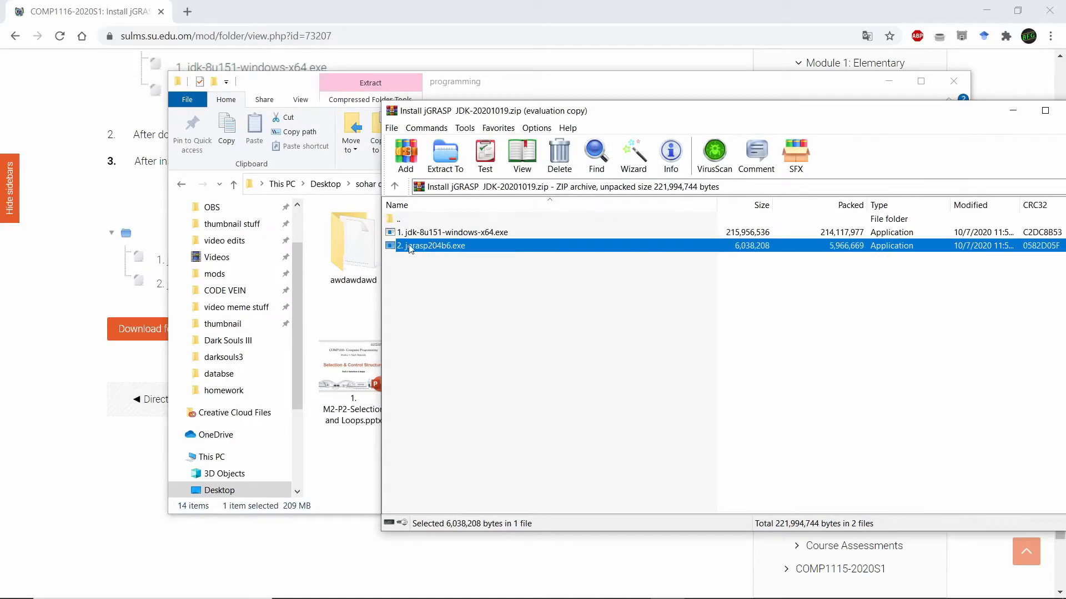
{"action": "double_click", "coordinate": [448, 248]}
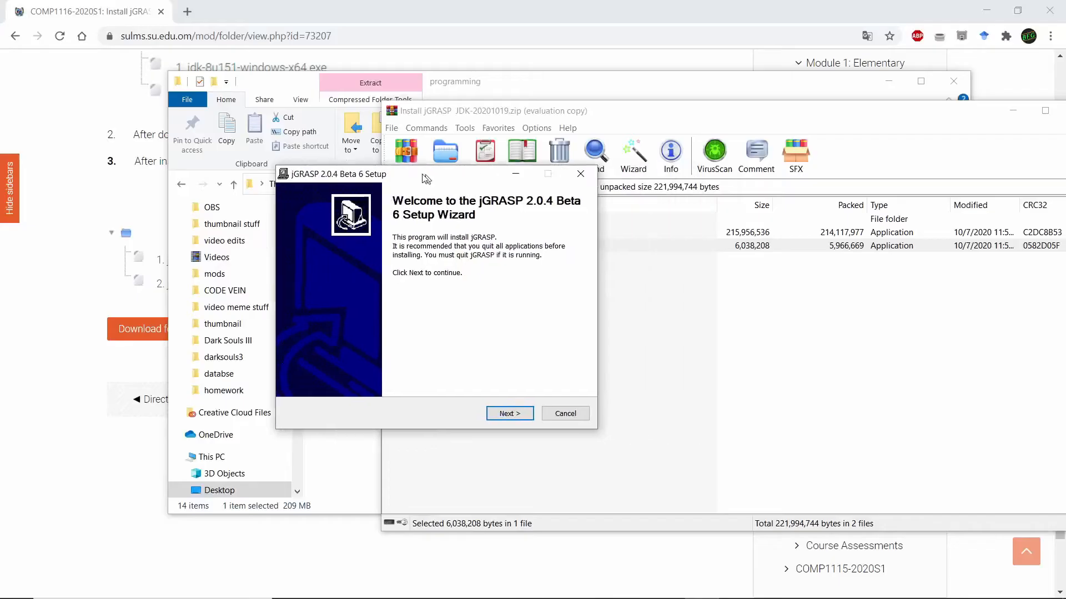
{"action": "left_click_drag", "start_coordinate": [423, 177], "coordinate": [374, 177]}
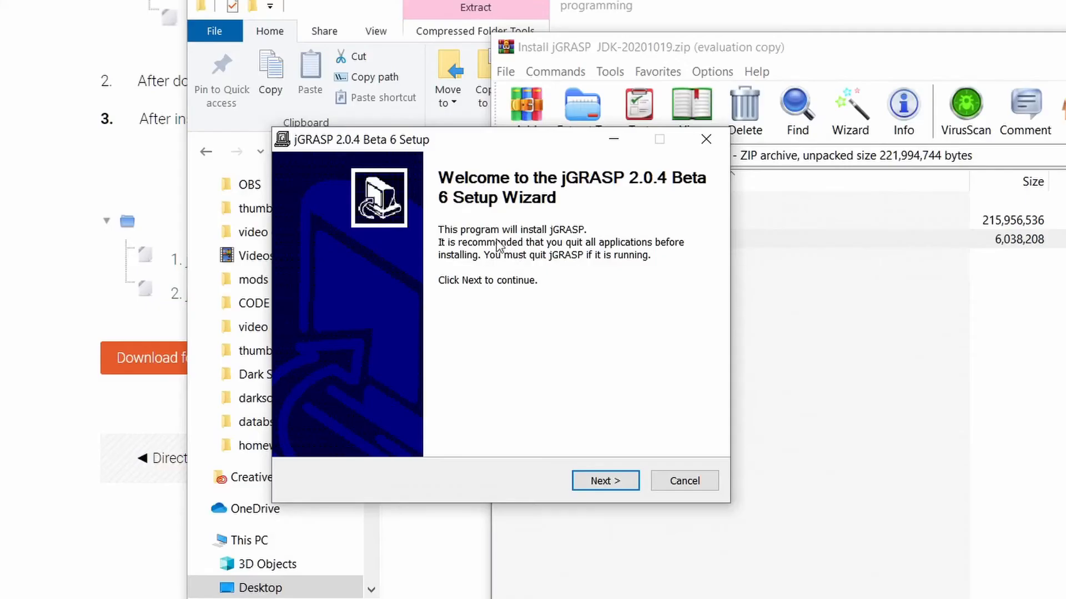
Step: Install jGRASP 2.0.4 Beta 6 with the Standard components, default folder C:\Program Files (x86)\jGRASP\, jGRASP Start Menu folder and default file associations
{"action": "left_click", "coordinate": [604, 481]}
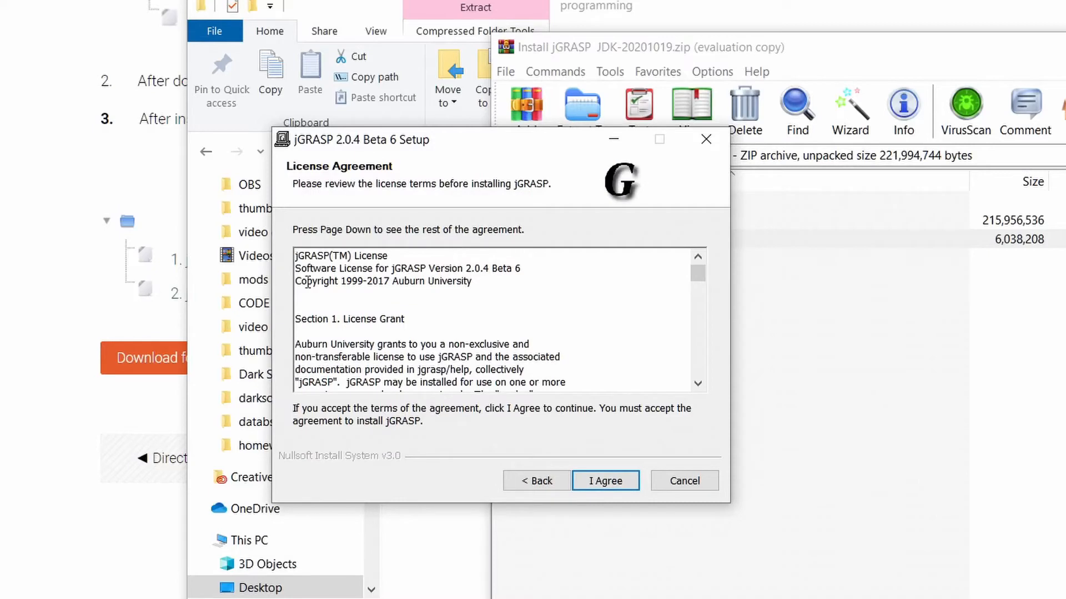
{"action": "left_click", "coordinate": [605, 482]}
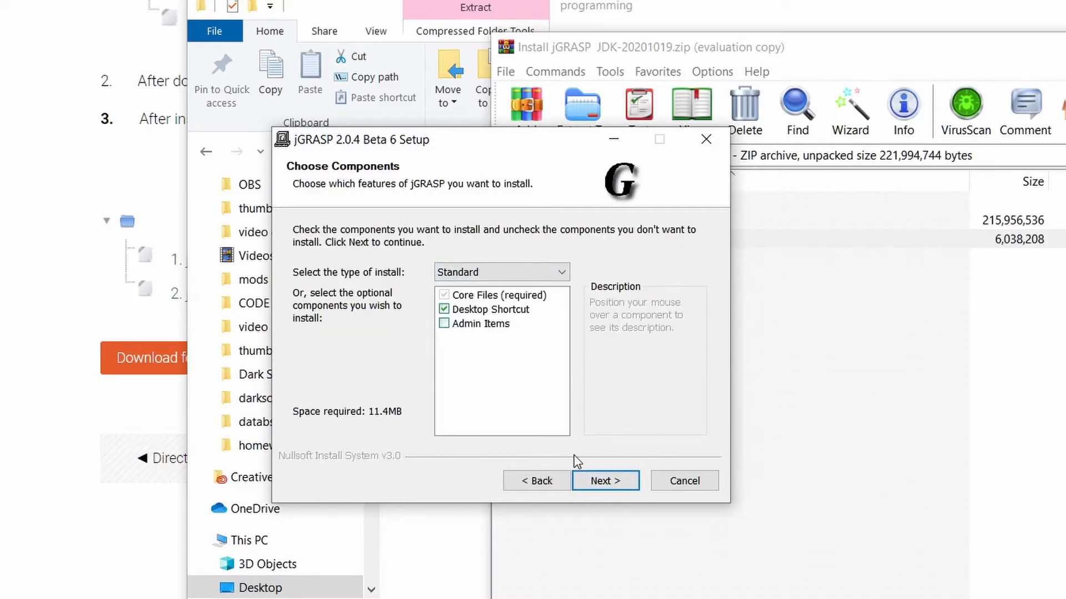
{"action": "left_click", "coordinate": [604, 478]}
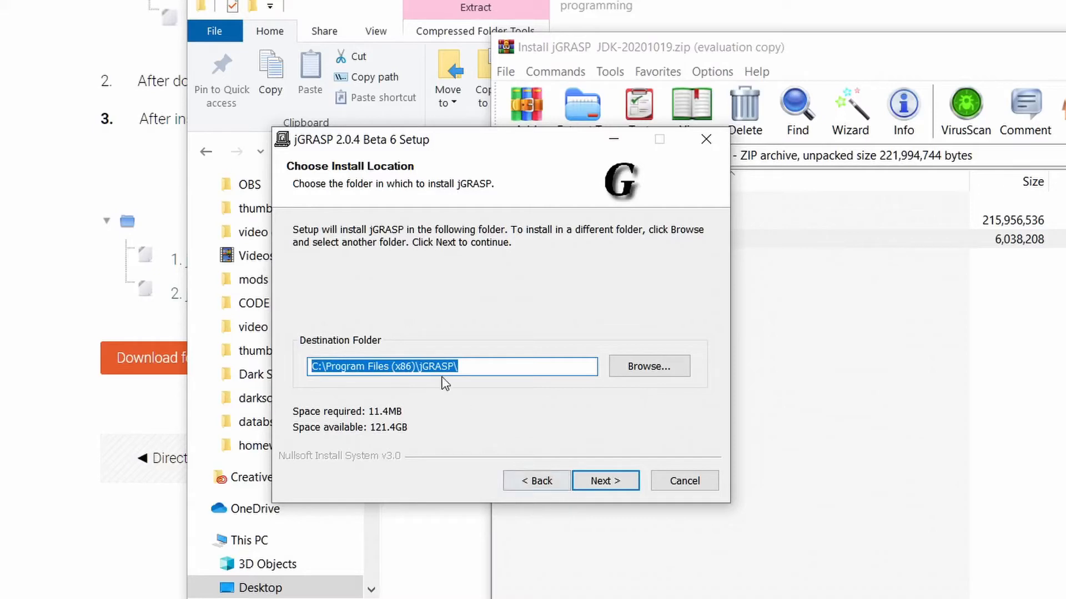
{"action": "left_click", "coordinate": [611, 482]}
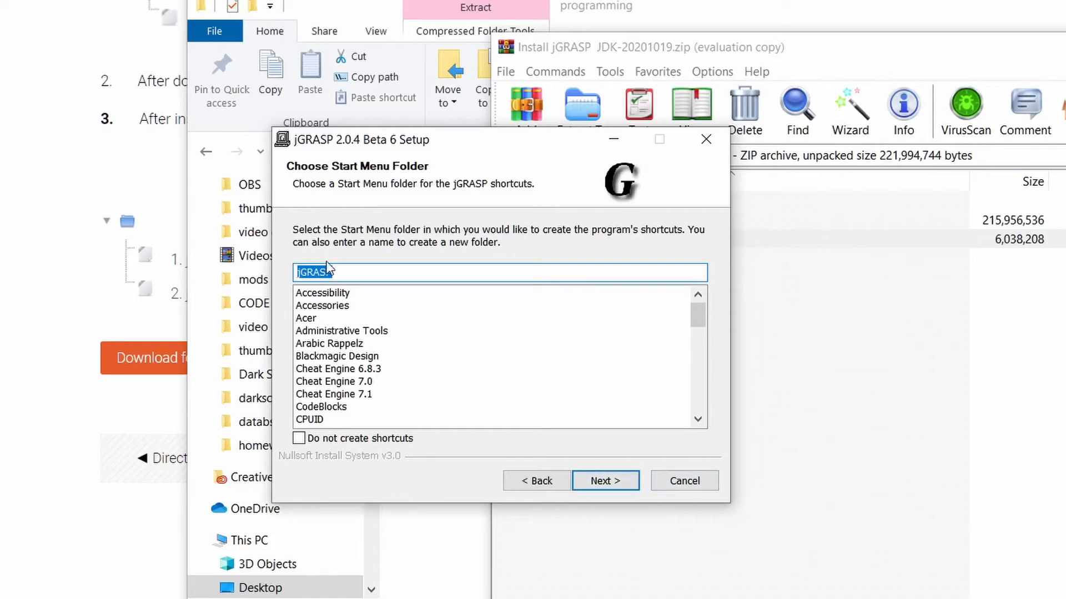
{"action": "left_click", "coordinate": [606, 480]}
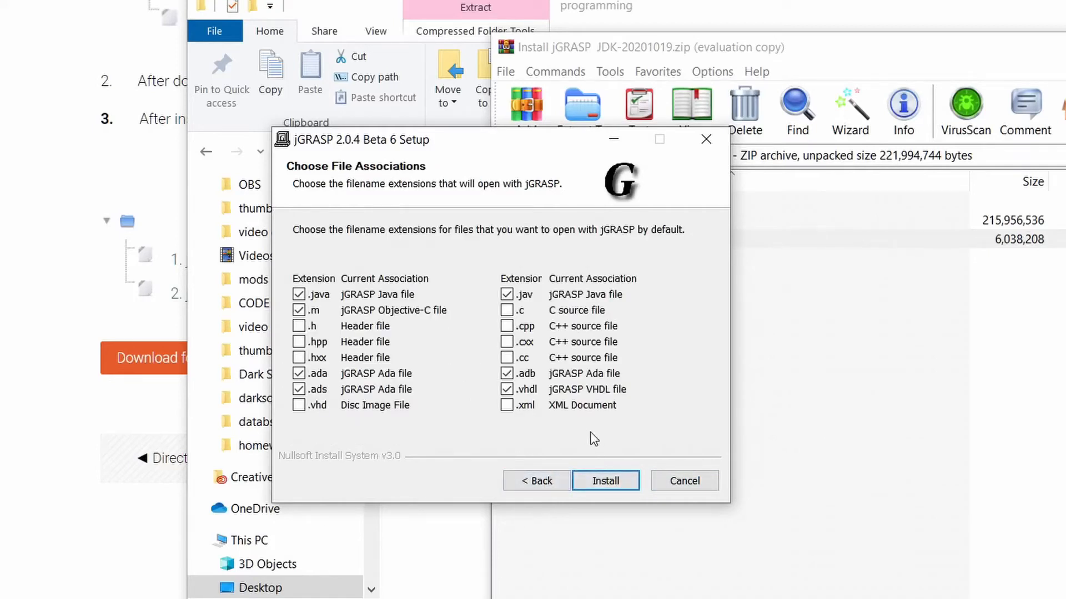
{"action": "left_click", "coordinate": [609, 482]}
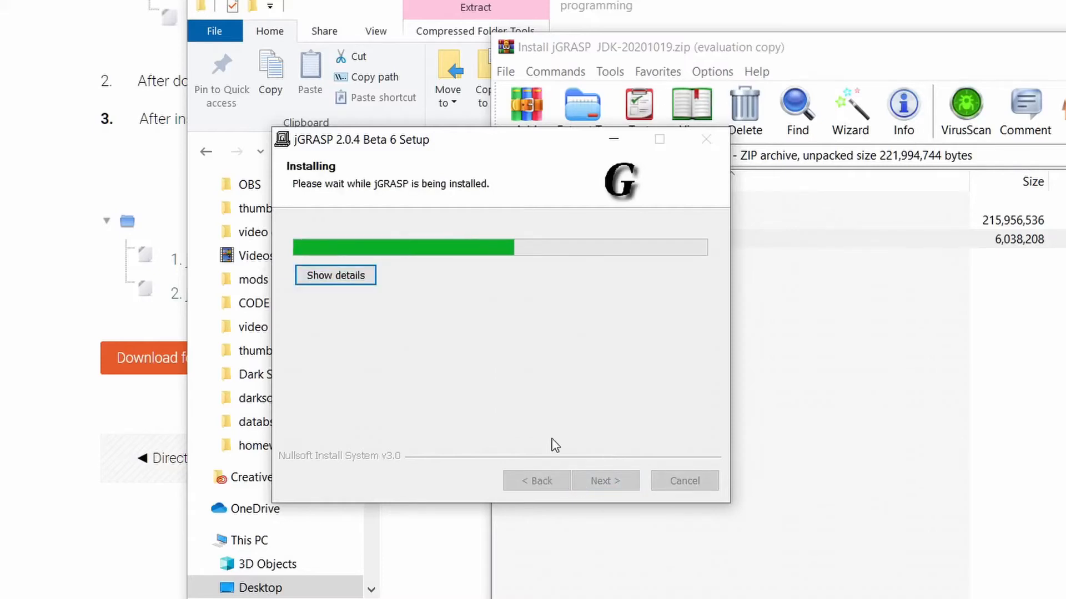
{"action": "left_click", "coordinate": [348, 280]}
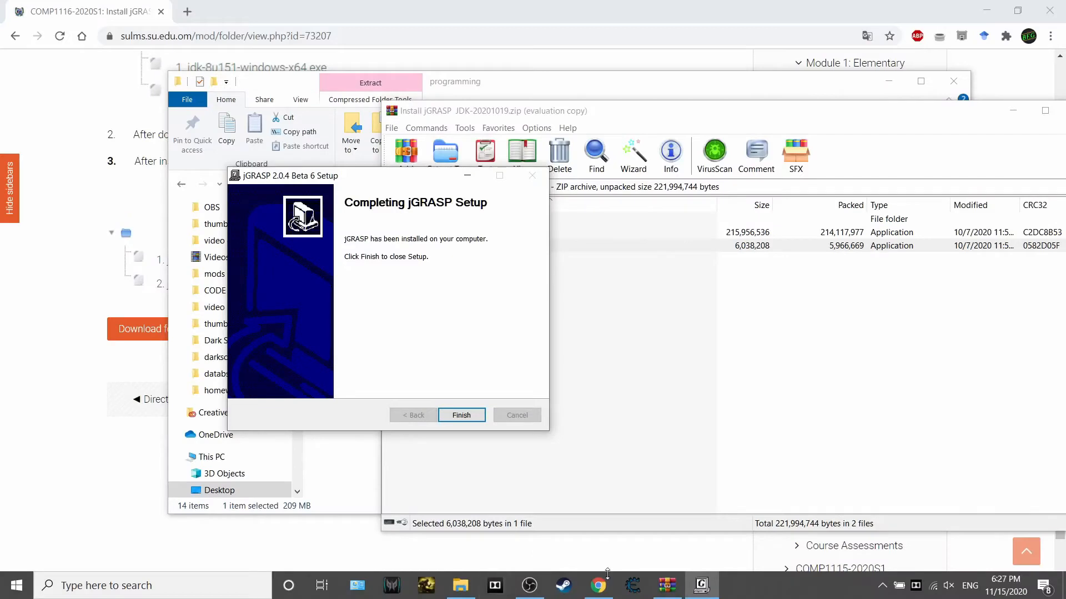
Step: Finish the jGRASP setup and close the installer archive window
{"action": "left_click", "coordinate": [702, 585]}
{"action": "left_click", "coordinate": [701, 586]}
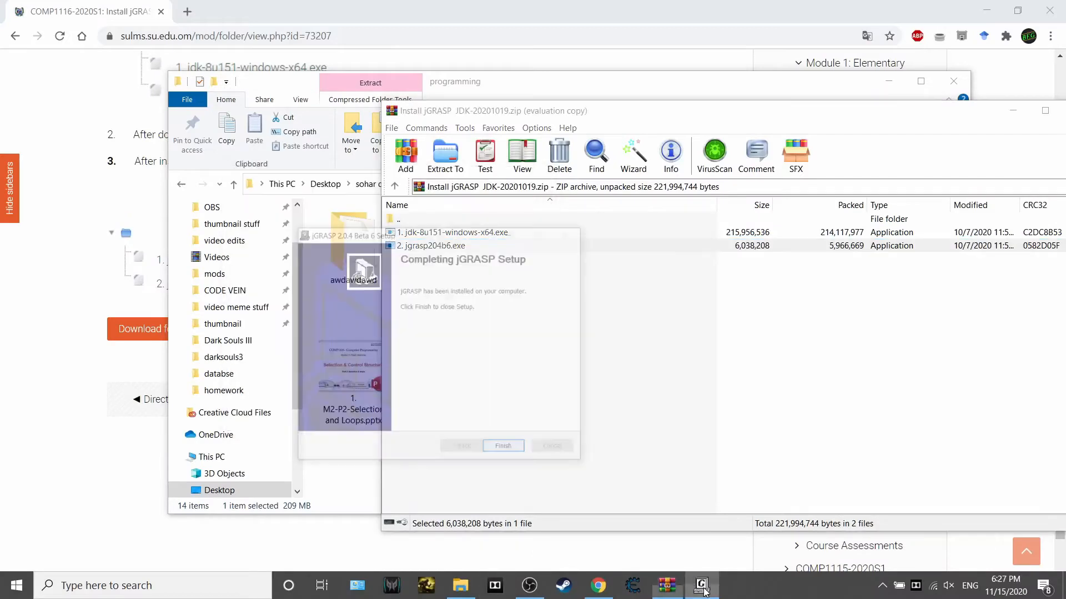
{"action": "left_click", "coordinate": [477, 420]}
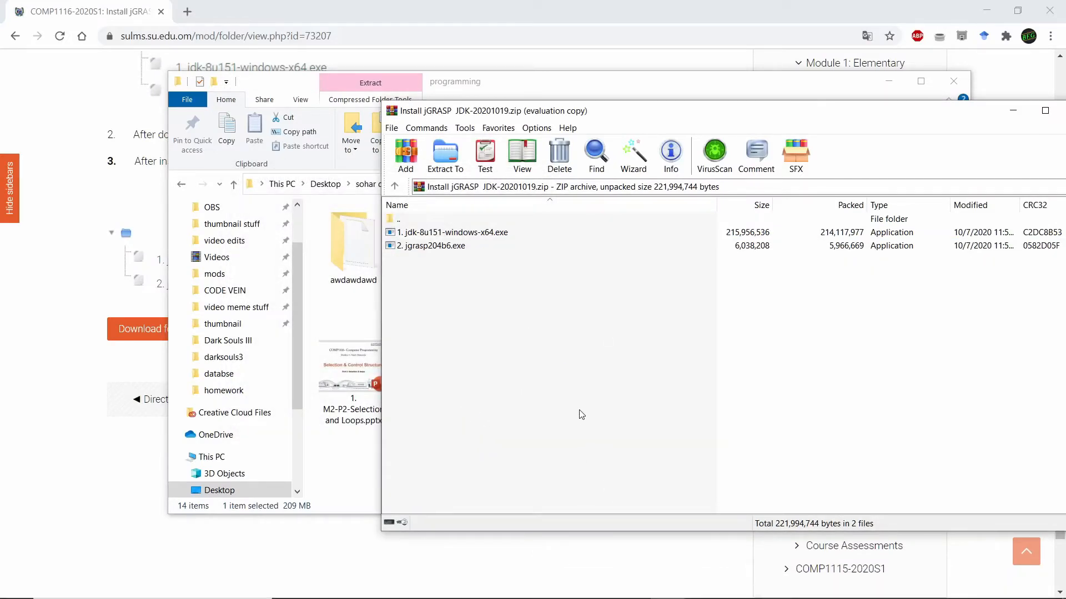
{"action": "left_click_drag", "start_coordinate": [712, 110], "coordinate": [533, 114]}
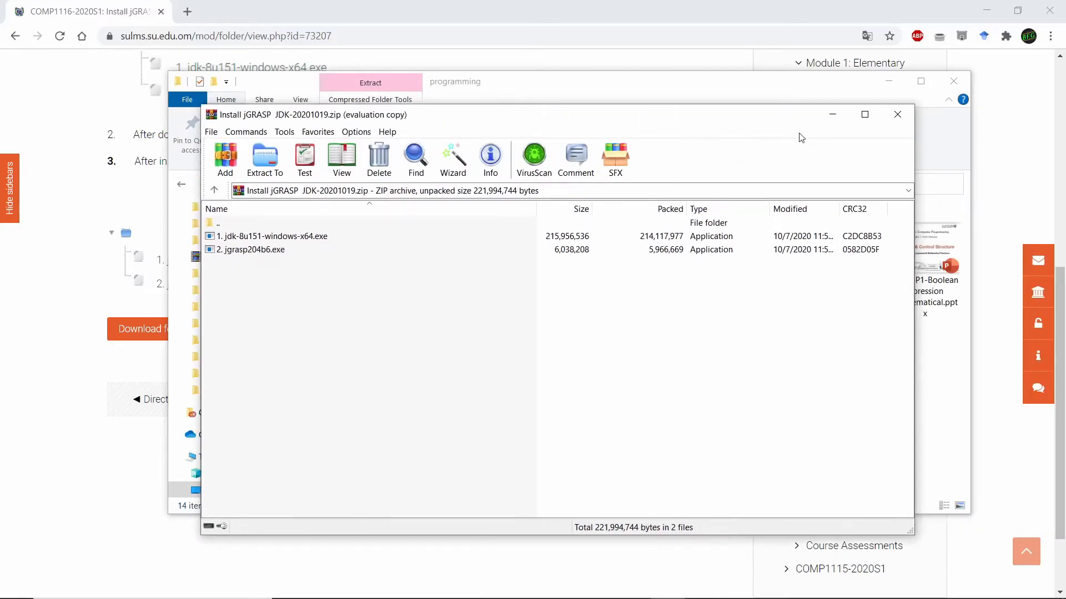
{"action": "left_click", "coordinate": [888, 120]}
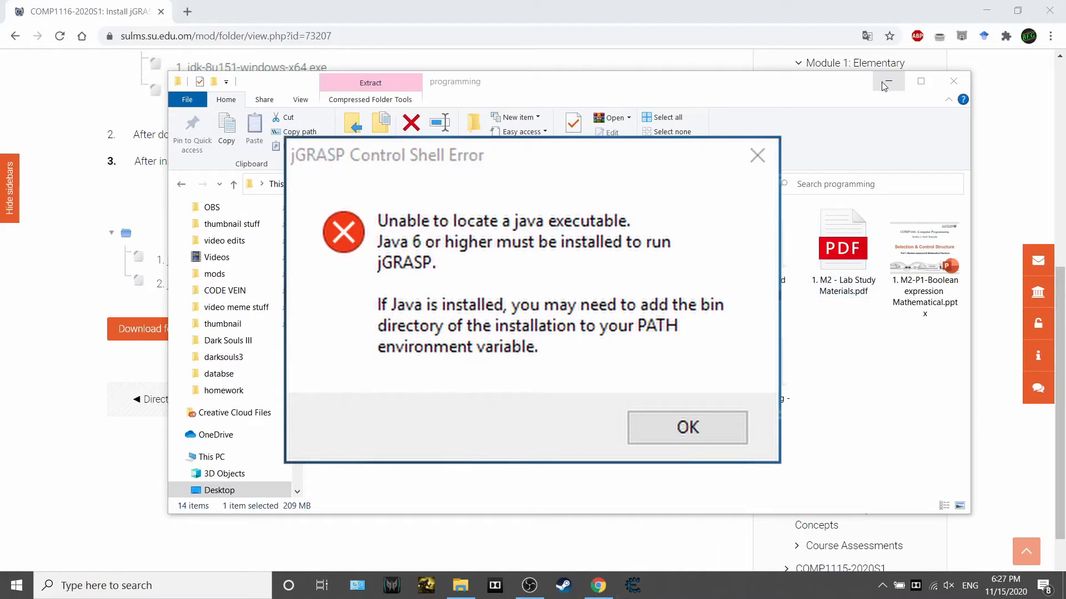
{"action": "key", "text": "Return"}
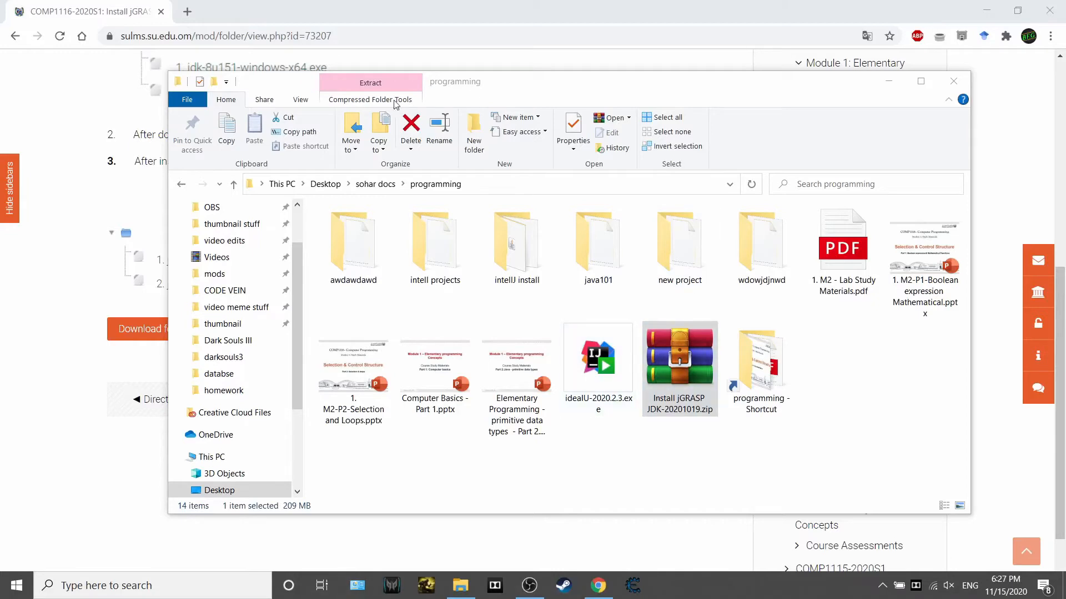
{"action": "left_click_drag", "start_coordinate": [499, 91], "coordinate": [485, 87]}
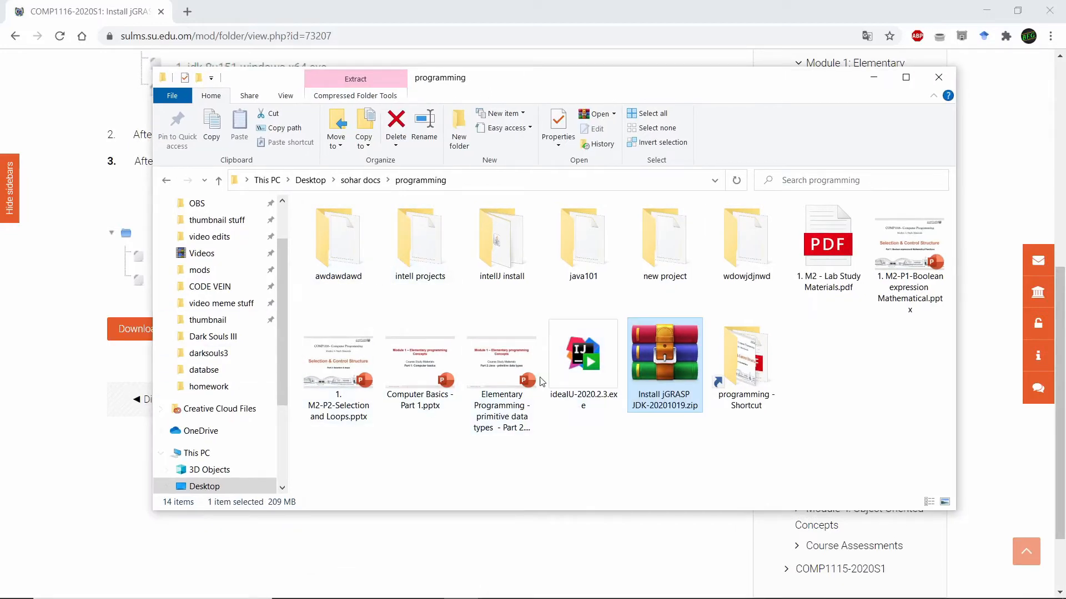
{"action": "scroll", "coordinate": [206, 400], "scroll_direction": "up", "scroll_amount": 2}
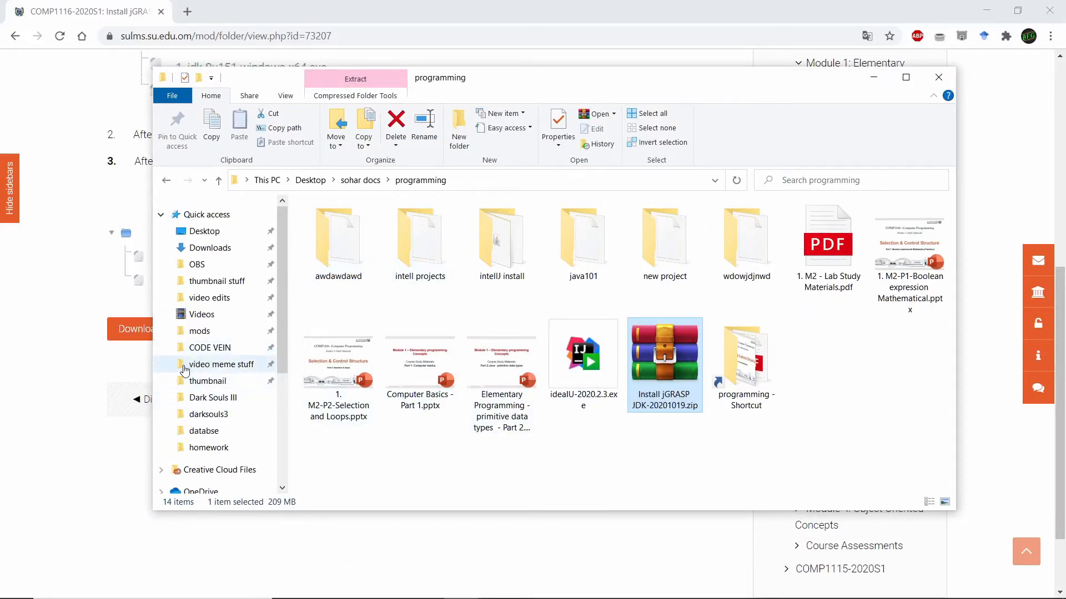
{"action": "scroll", "coordinate": [207, 399], "scroll_direction": "down", "scroll_amount": 1}
{"action": "scroll", "coordinate": [207, 400], "scroll_direction": "down", "scroll_amount": 1}
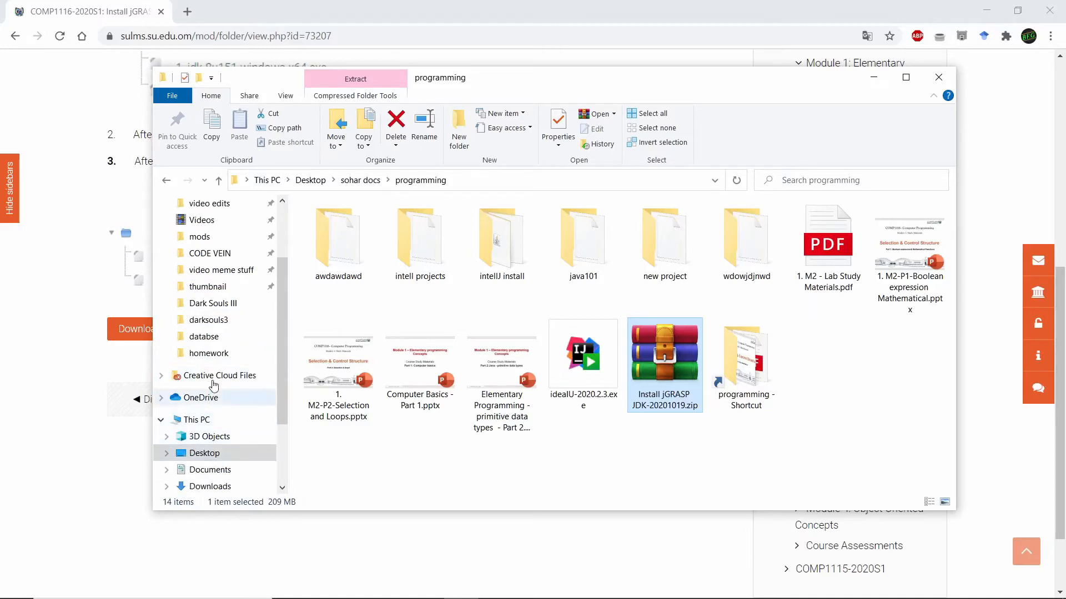
{"action": "double_click", "coordinate": [665, 384]}
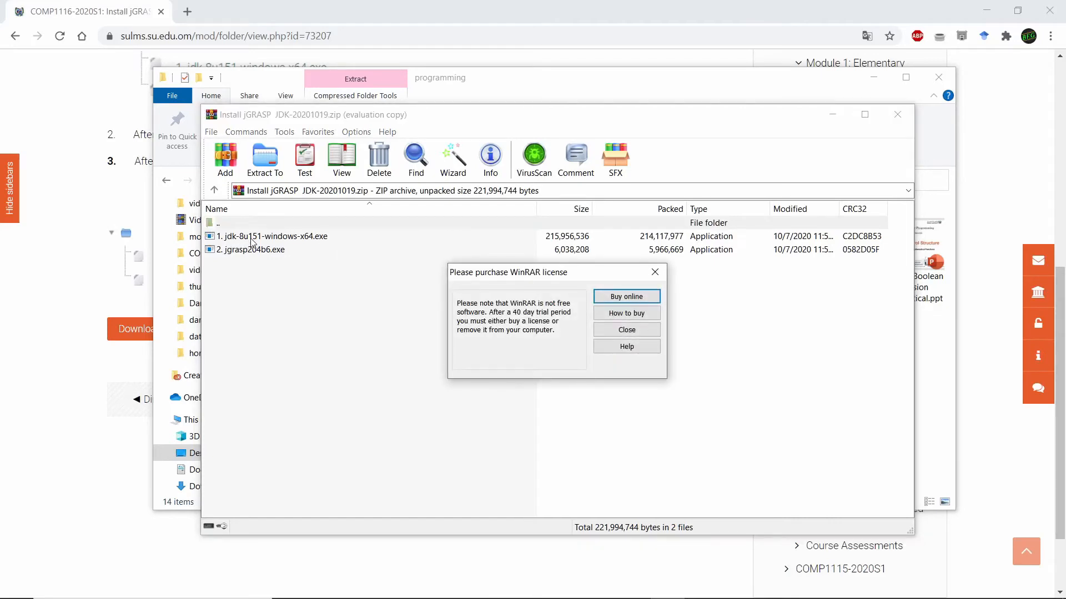
{"action": "left_click", "coordinate": [655, 272]}
{"action": "left_click", "coordinate": [897, 115]}
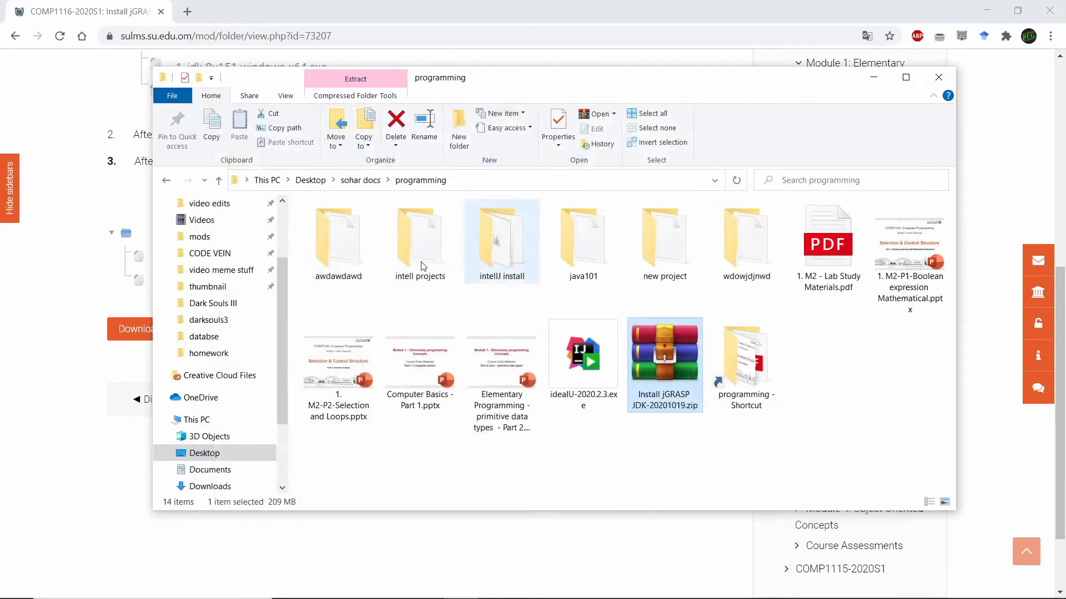
Step: Browse from This PC to the Program Files folder on the C: drive
{"action": "scroll", "coordinate": [261, 402], "scroll_direction": "up", "scroll_amount": 1}
{"action": "scroll", "coordinate": [282, 433], "scroll_direction": "down", "scroll_amount": 1}
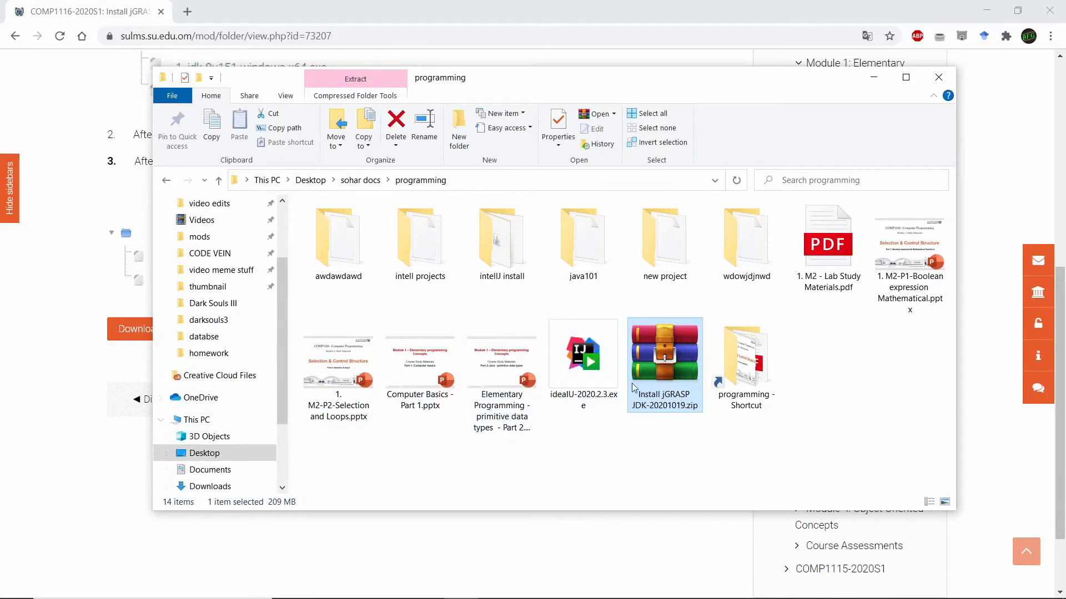
{"action": "scroll", "coordinate": [174, 420], "scroll_direction": "down", "scroll_amount": 2}
{"action": "scroll", "coordinate": [211, 370], "scroll_direction": "up", "scroll_amount": 1}
{"action": "left_click", "coordinate": [223, 370]}
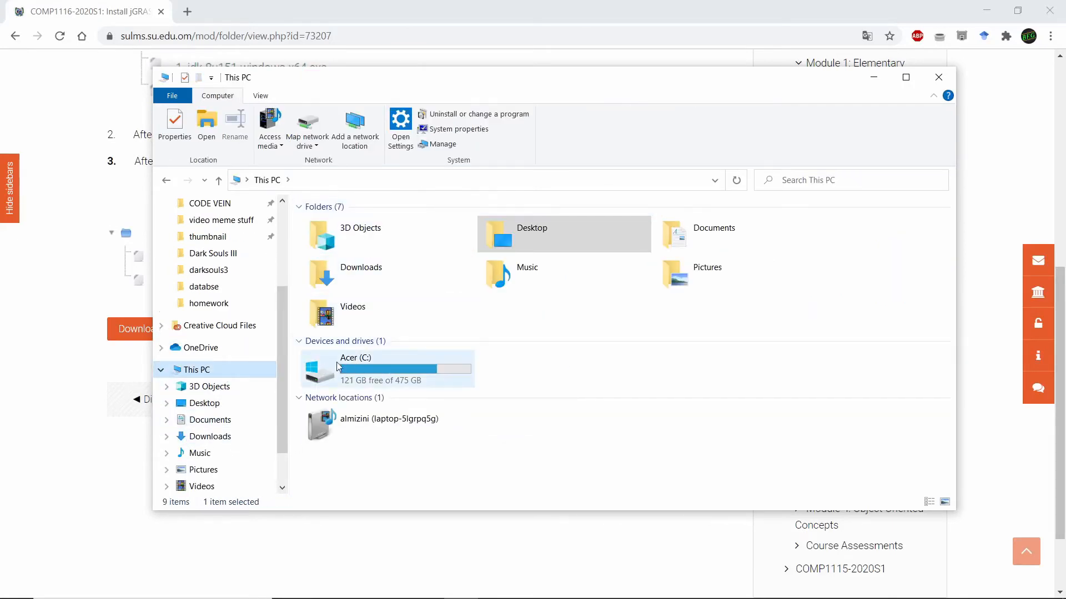
{"action": "double_click", "coordinate": [338, 367]}
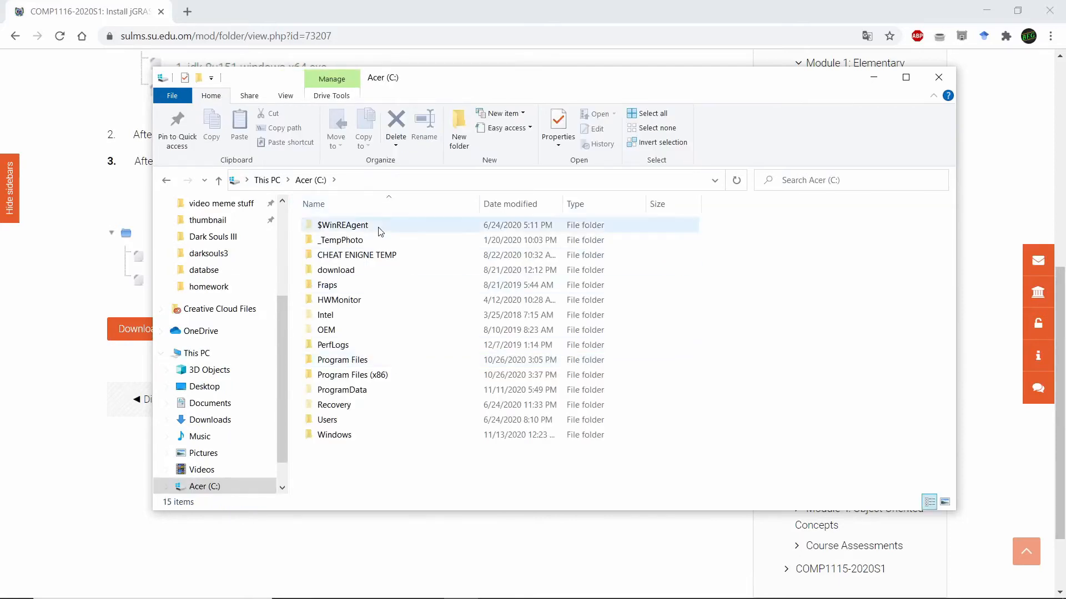
{"action": "double_click", "coordinate": [340, 364]}
Step: Find and open the Java folder inside Program Files
{"action": "left_click", "coordinate": [340, 258]}
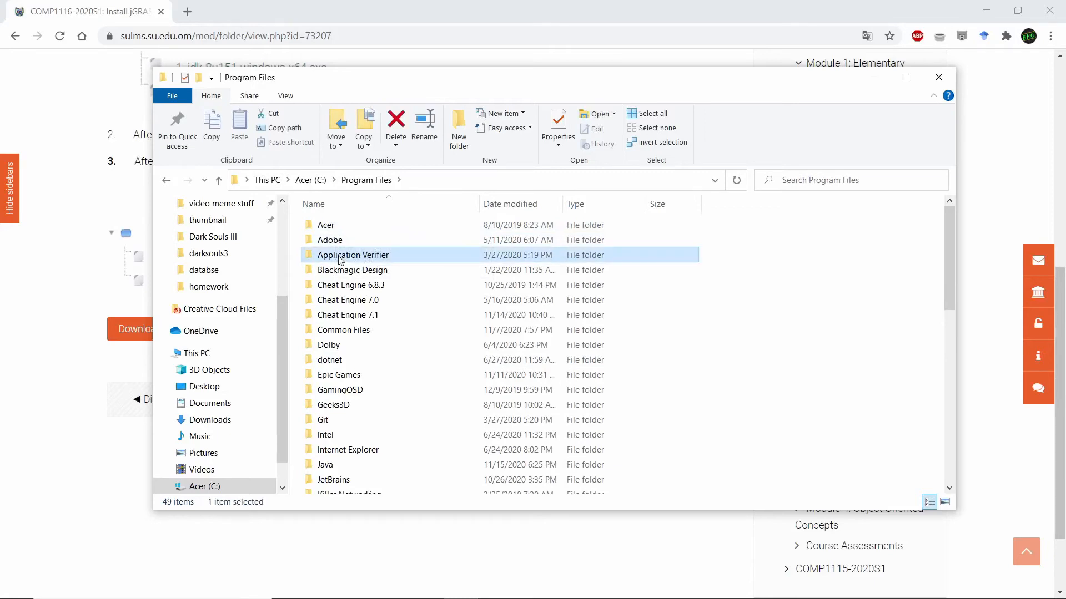
{"action": "left_click", "coordinate": [326, 465]}
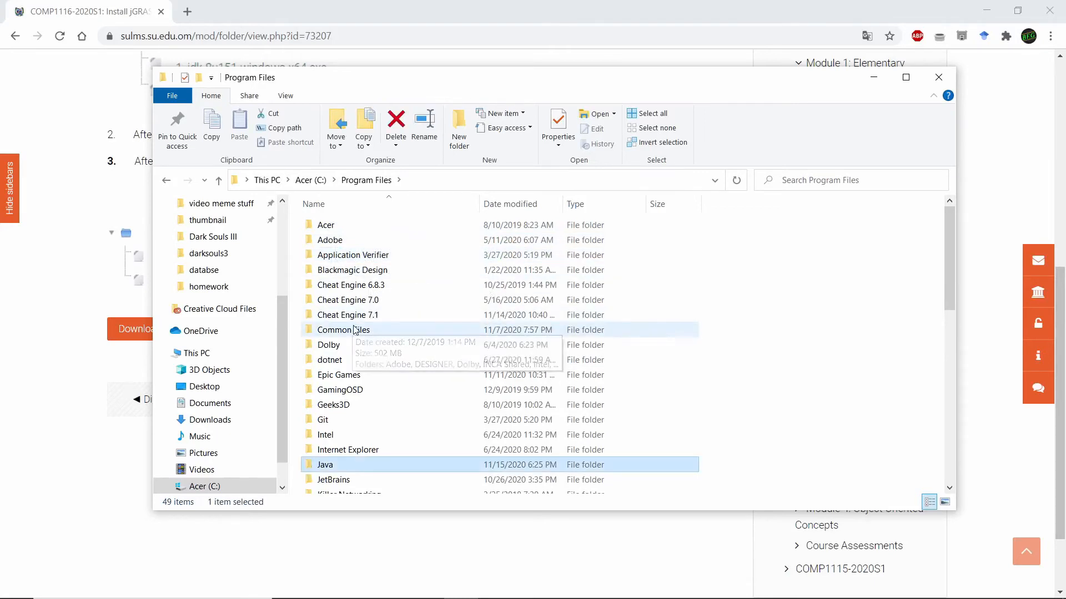
{"action": "scroll", "coordinate": [358, 439], "scroll_direction": "down", "scroll_amount": 5}
{"action": "scroll", "coordinate": [363, 423], "scroll_direction": "up", "scroll_amount": 2}
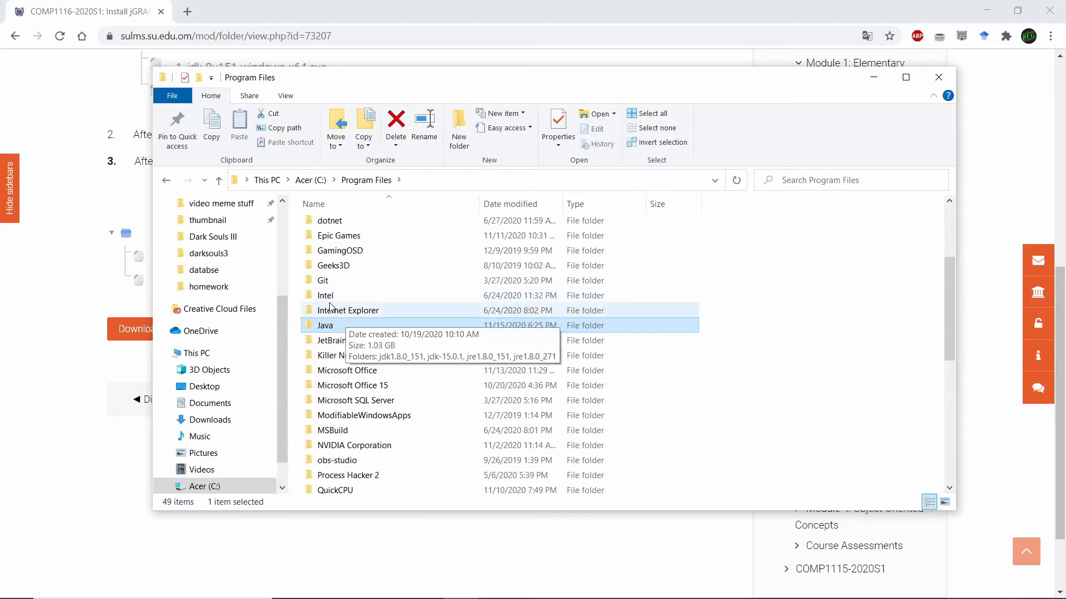
{"action": "double_click", "coordinate": [329, 326]}
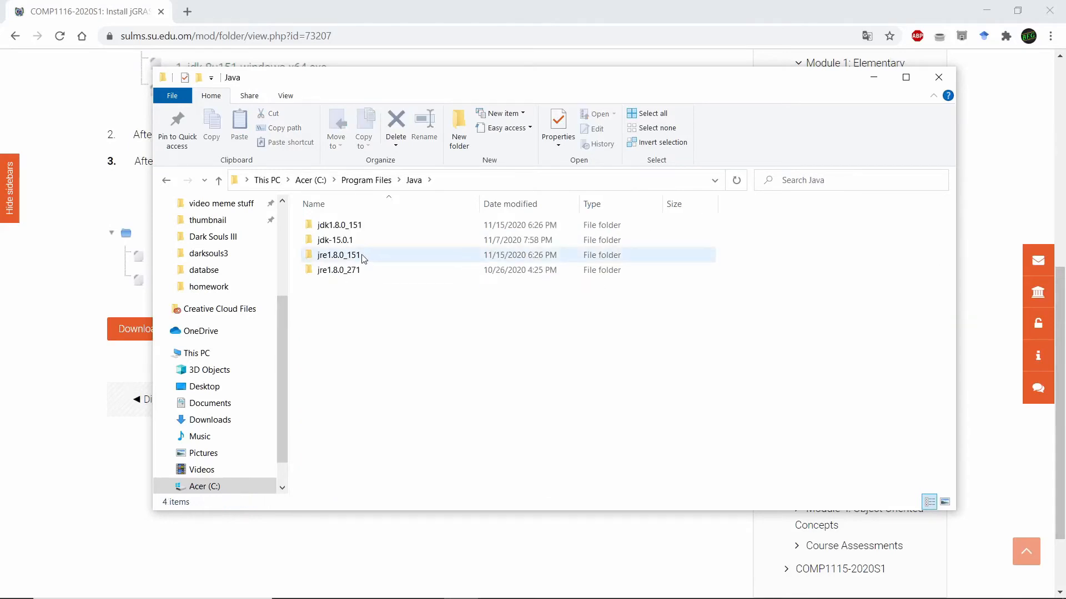
Step: Open the jdk1.8.0_151 folder, look inside its bin folder and return to the JDK folder
{"action": "double_click", "coordinate": [344, 226]}
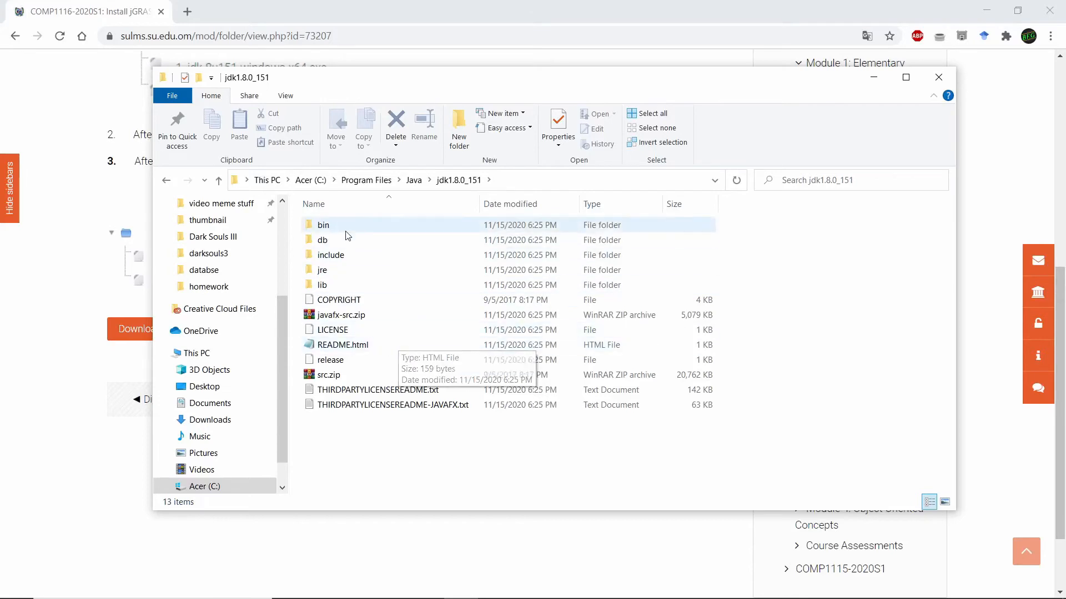
{"action": "left_click", "coordinate": [324, 227]}
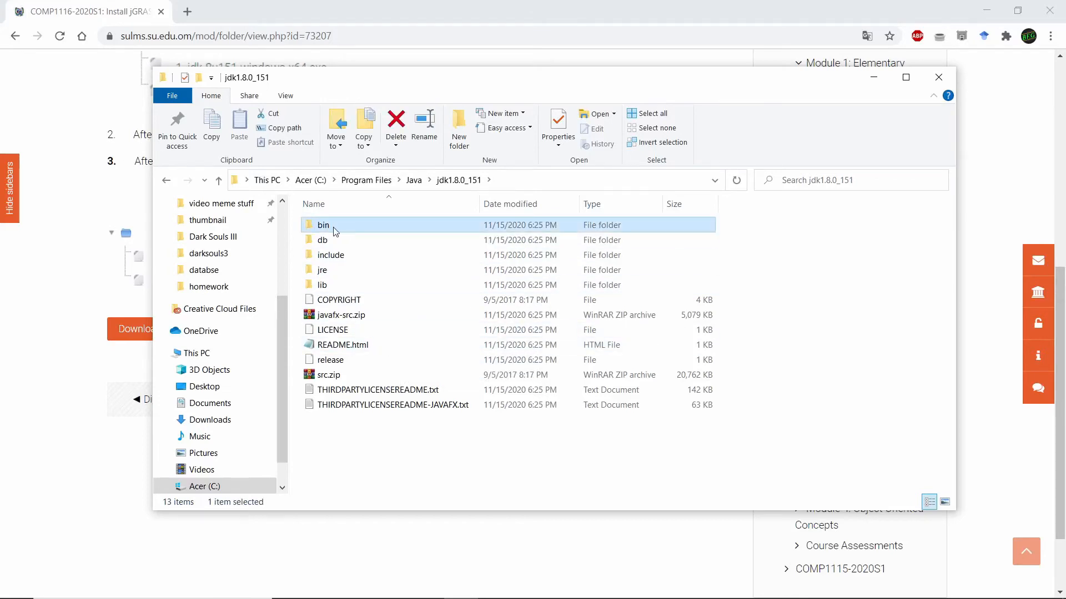
{"action": "double_click", "coordinate": [335, 232]}
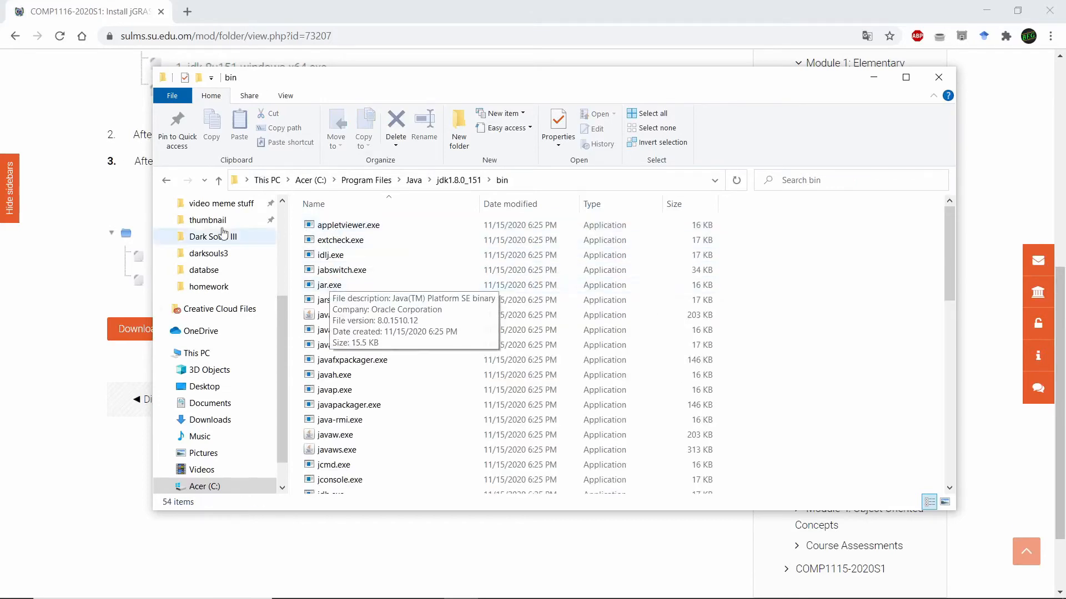
{"action": "key", "text": "alt+Left"}
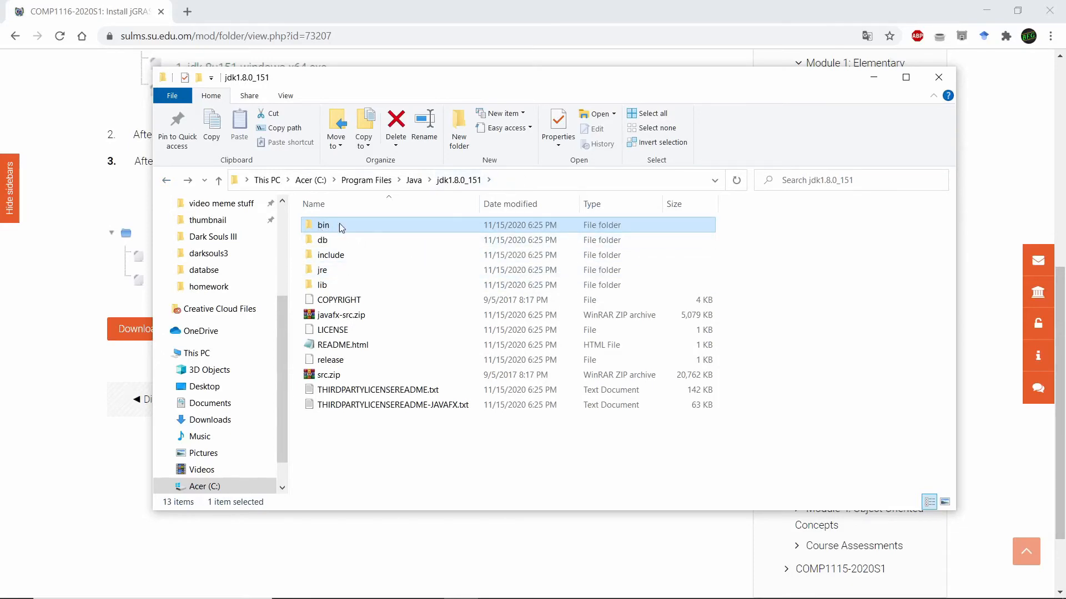
Step: Open the bin folder of jdk1.8.0_151 and copy its full path
{"action": "double_click", "coordinate": [342, 229]}
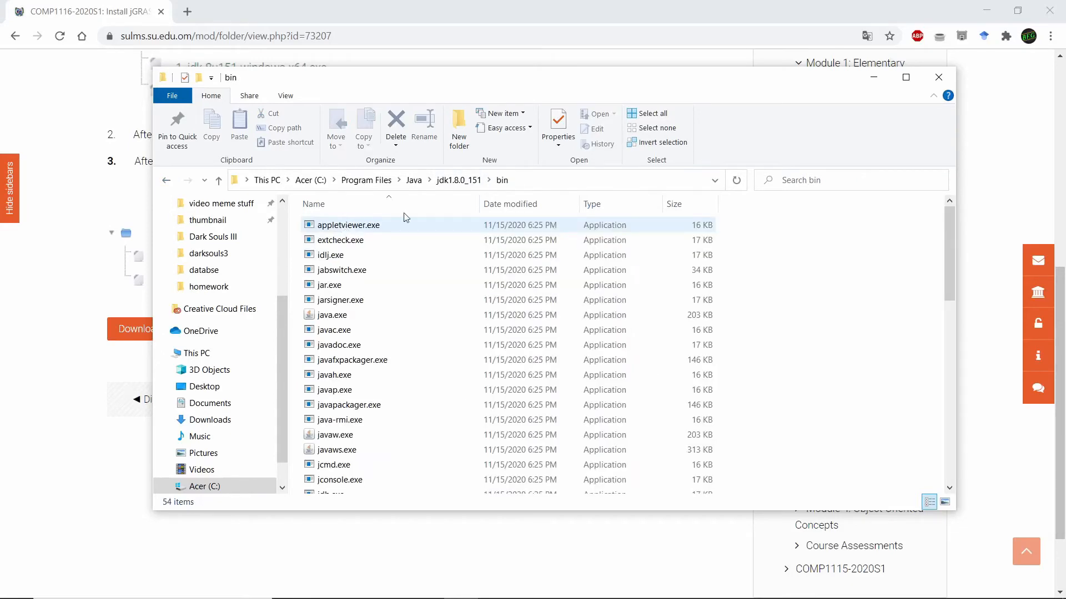
{"action": "left_click", "coordinate": [522, 183]}
{"action": "left_click_drag", "start_coordinate": [405, 181], "coordinate": [246, 175]}
{"action": "left_click_drag", "start_coordinate": [432, 177], "coordinate": [252, 182]}
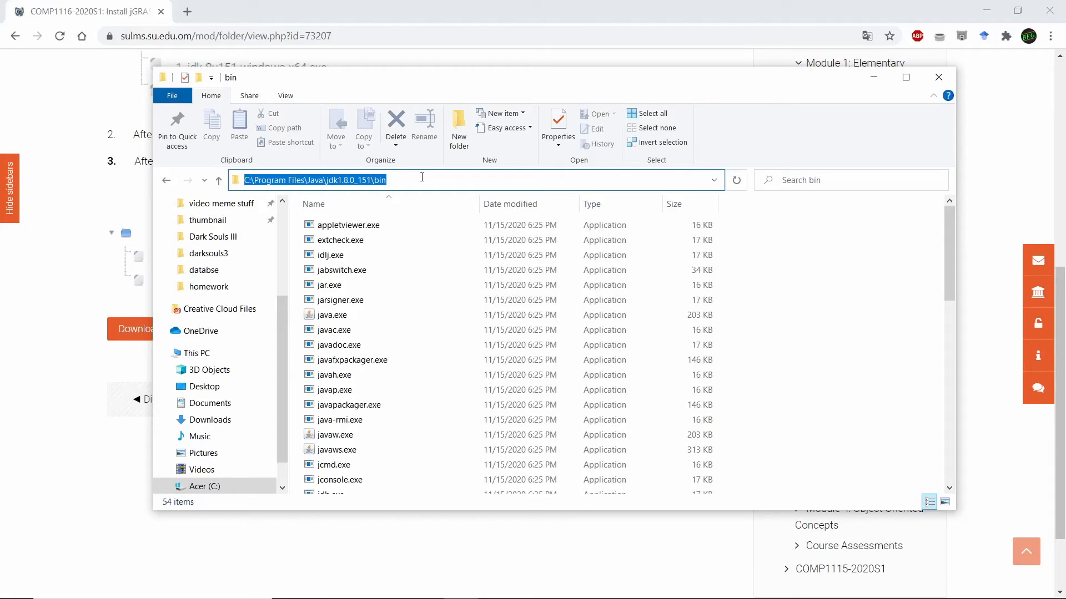
{"action": "right_click", "coordinate": [408, 191]}
{"action": "left_click", "coordinate": [453, 211]}
{"action": "left_click_drag", "start_coordinate": [387, 181], "coordinate": [248, 179]}
Step: Find Control Panel through the Windows search and open it
{"action": "mouse_move", "coordinate": [340, 598]}
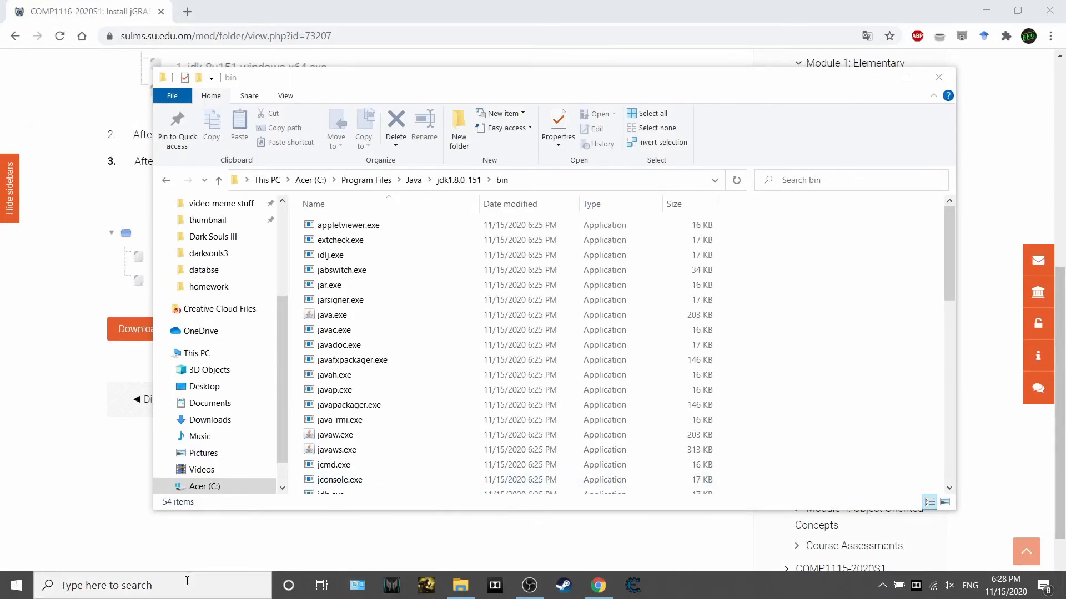
{"action": "left_click", "coordinate": [187, 581]}
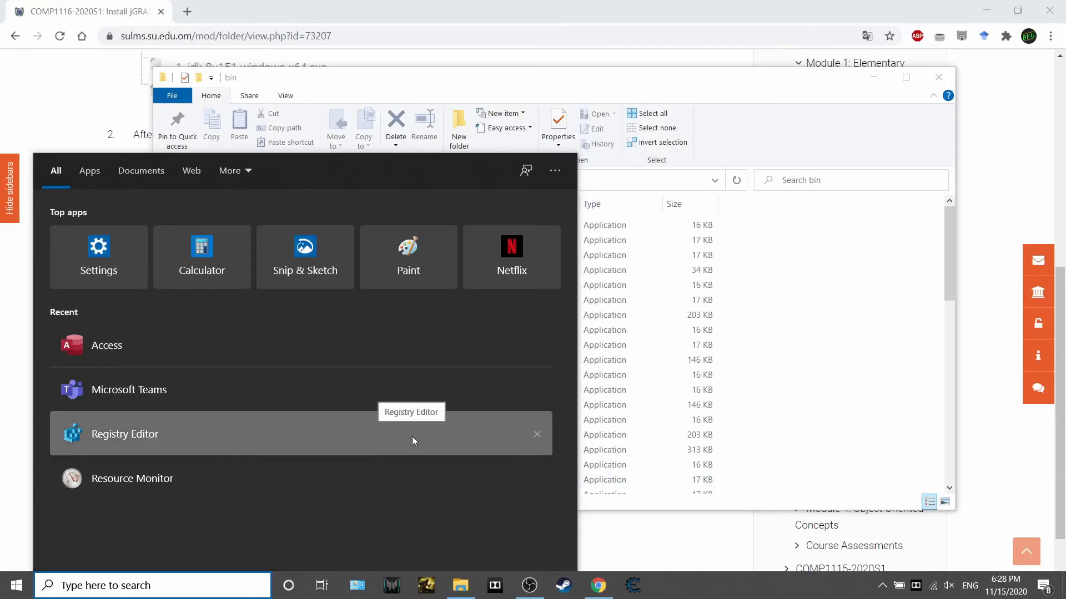
{"action": "type", "text": "co"}
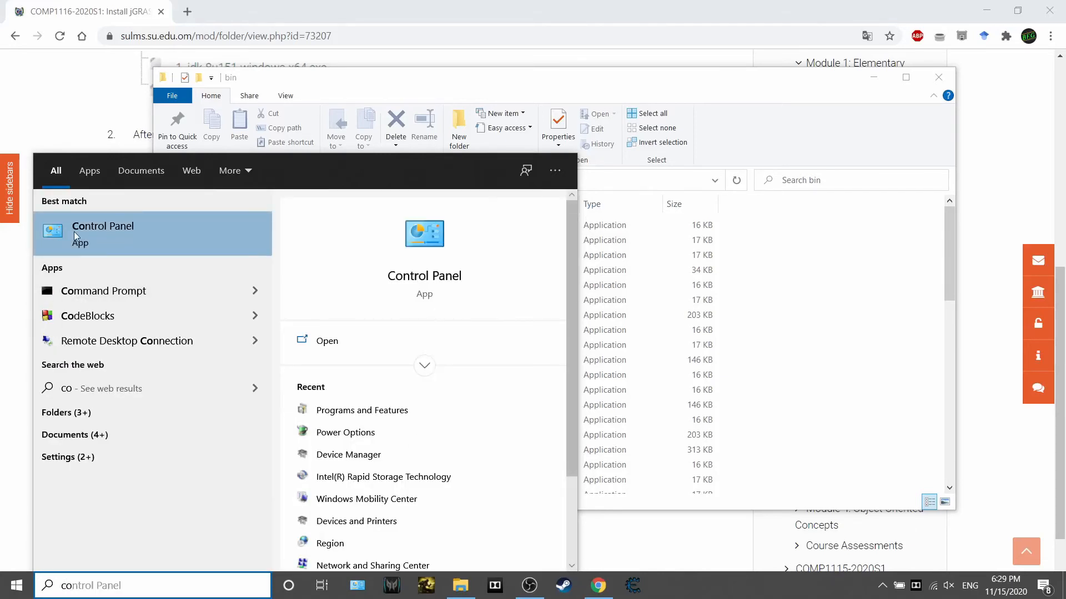
{"action": "left_click", "coordinate": [112, 228]}
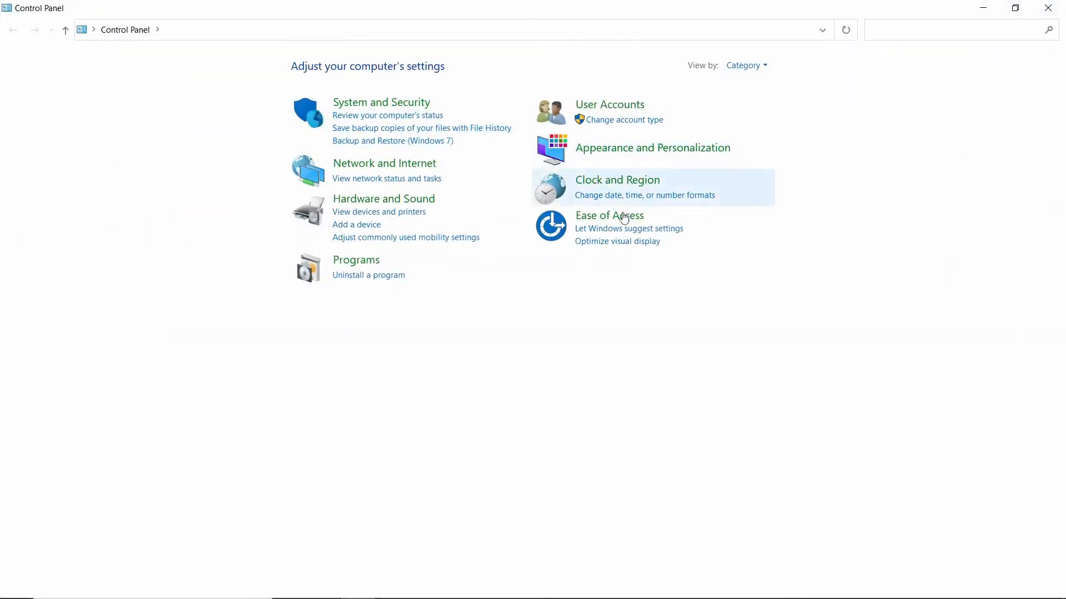
Step: Search Control Panel for "env" and open the settings for editing the system environment variables
{"action": "left_click", "coordinate": [895, 31]}
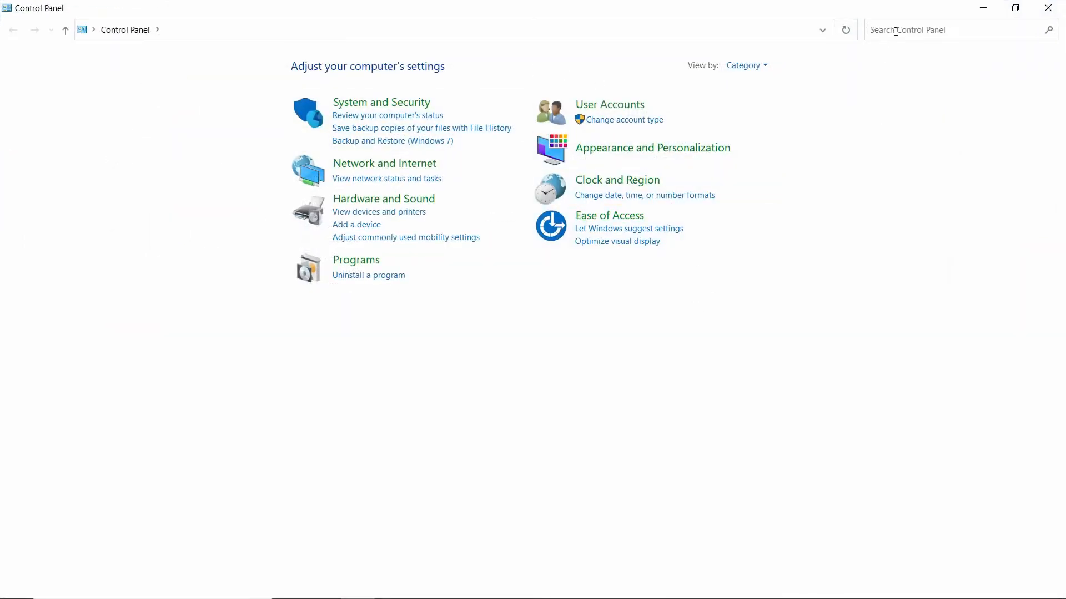
{"action": "type", "text": "en"}
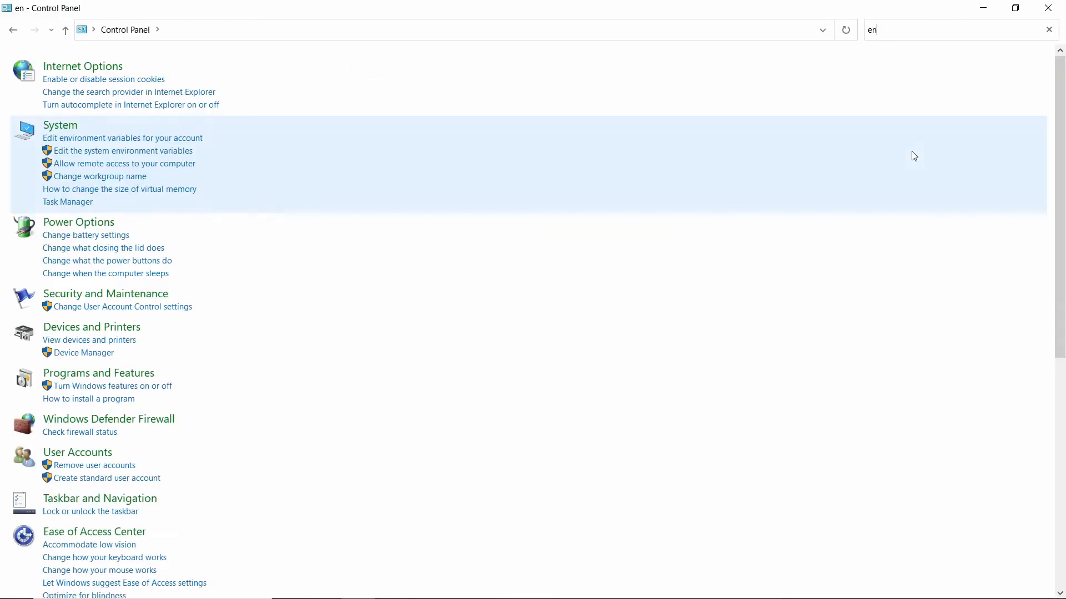
{"action": "type", "text": "v"}
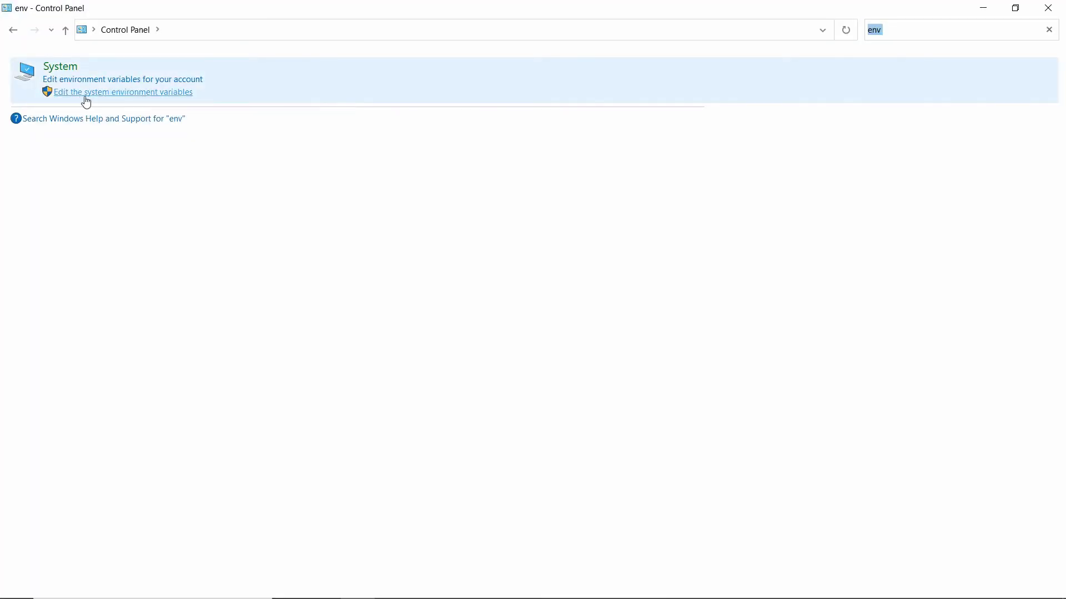
{"action": "left_click", "coordinate": [103, 95]}
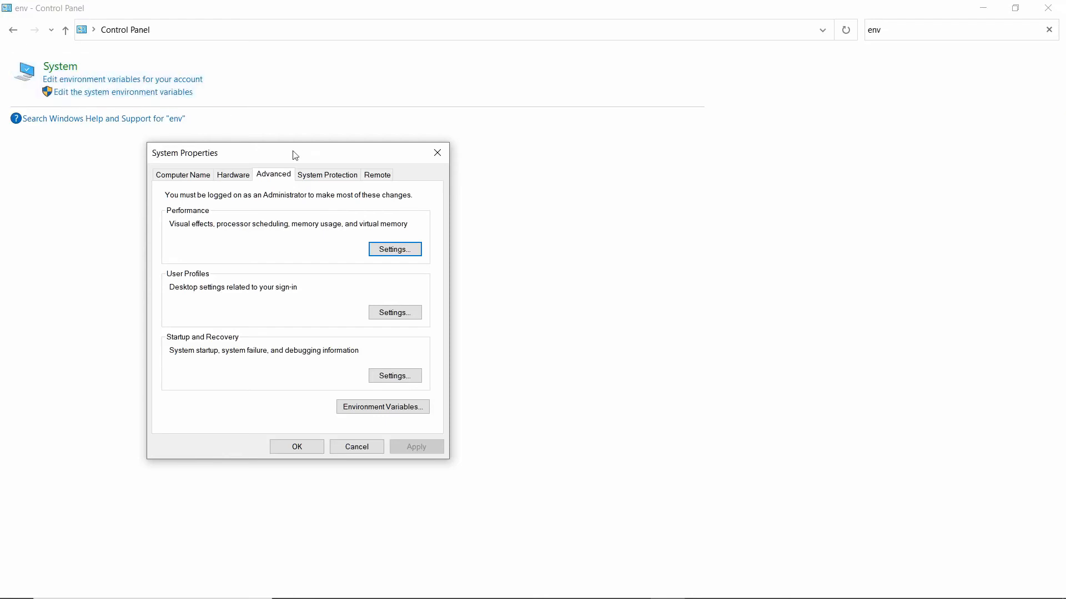
Step: Open the Environment Variables window from System Properties and widen it so the variable values are easier to read
{"action": "left_click_drag", "start_coordinate": [265, 157], "coordinate": [364, 153]}
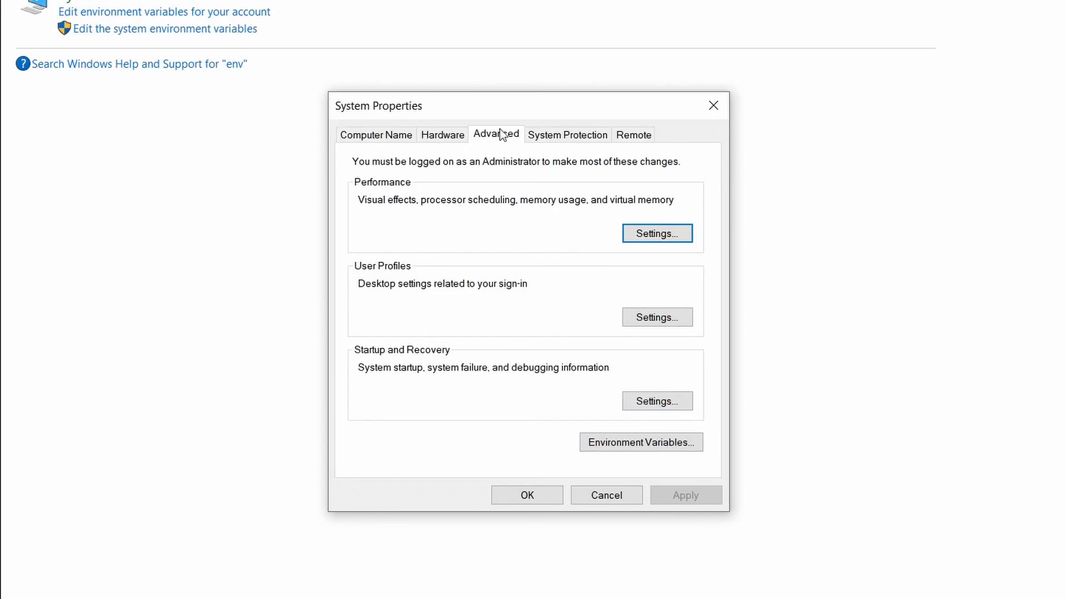
{"action": "left_click", "coordinate": [626, 442]}
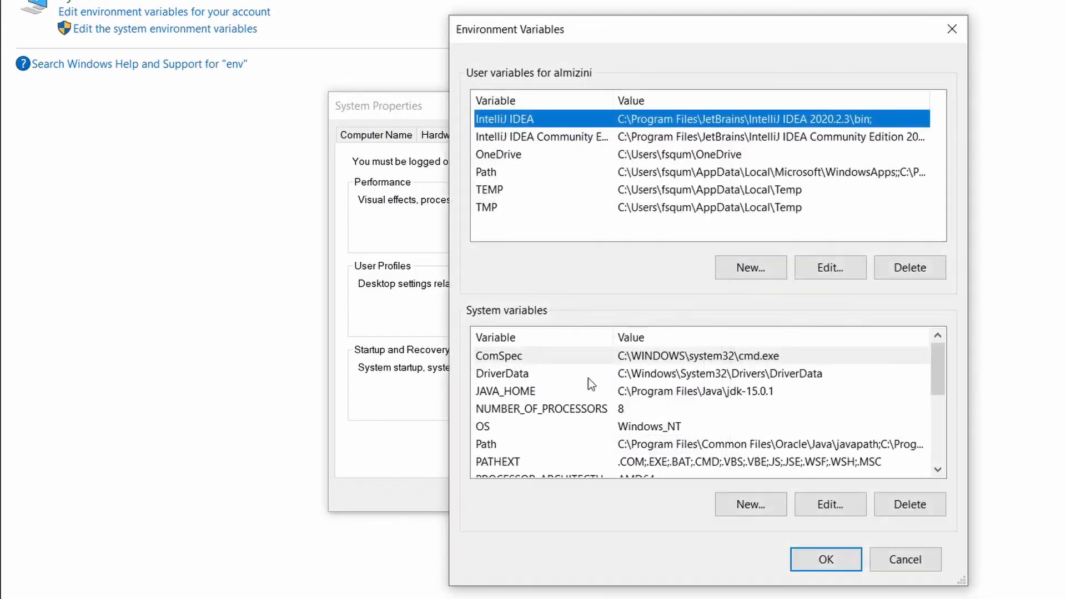
{"action": "left_click_drag", "start_coordinate": [618, 35], "coordinate": [575, 34]}
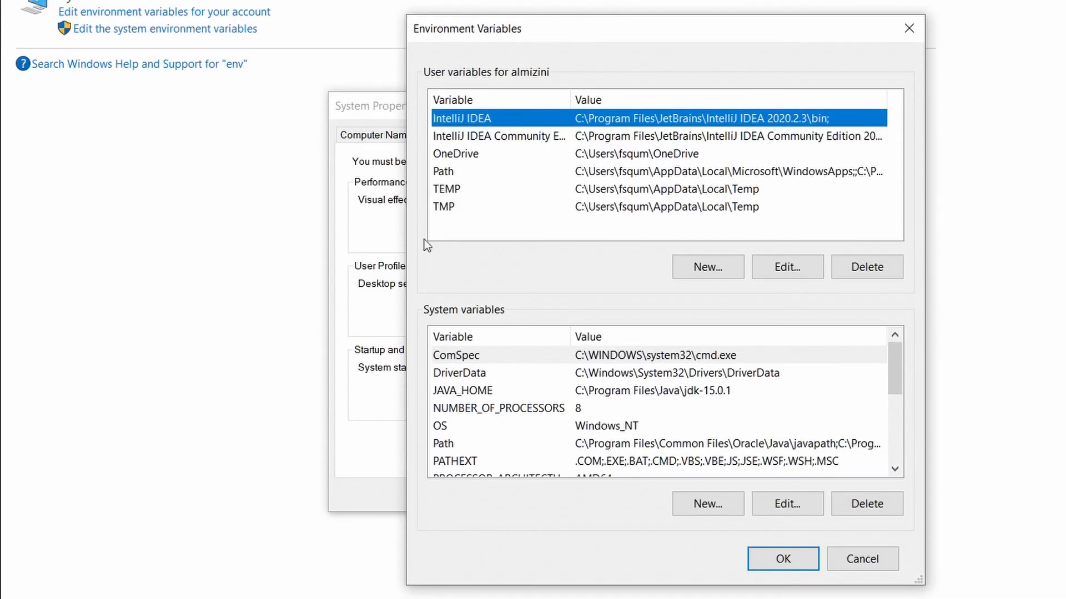
{"action": "left_click_drag", "start_coordinate": [405, 237], "coordinate": [219, 238]}
{"action": "scroll", "coordinate": [416, 412], "scroll_direction": "down", "scroll_amount": 3}
{"action": "scroll", "coordinate": [364, 421], "scroll_direction": "up", "scroll_amount": 3}
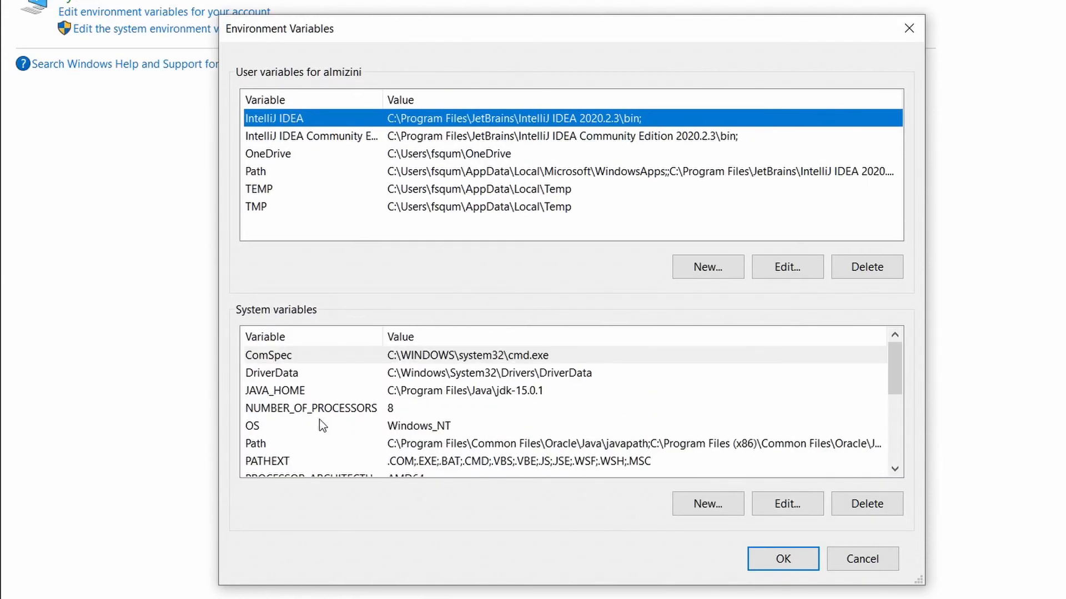
Step: Add C:\Program Files\Java\jdk1.8.0_151\bin as a new entry in the Path system variable
{"action": "scroll", "coordinate": [322, 426], "scroll_direction": "down", "scroll_amount": 1}
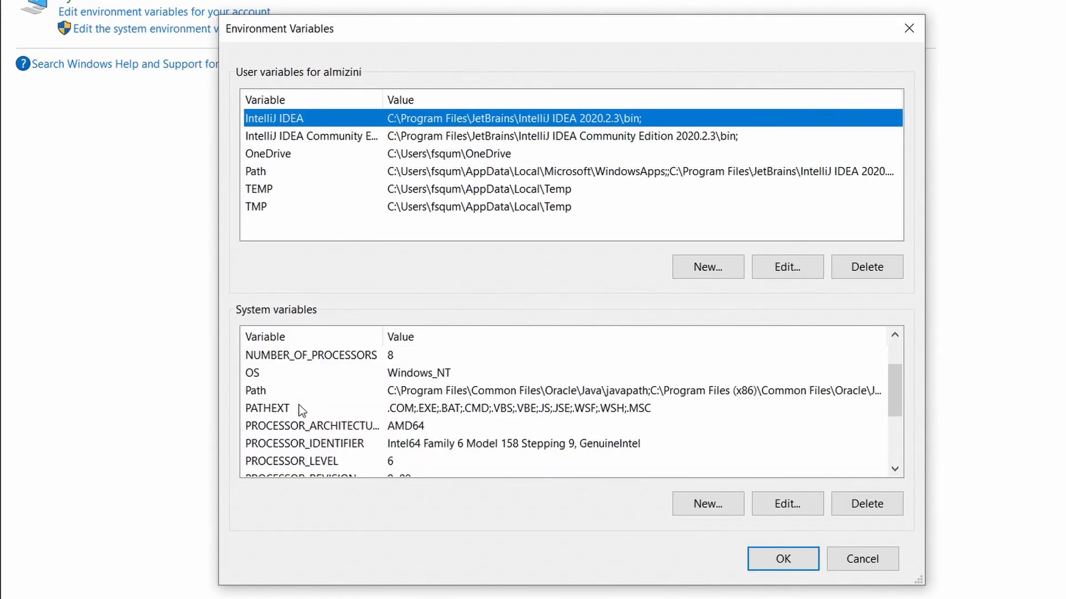
{"action": "left_click", "coordinate": [283, 411]}
{"action": "left_click", "coordinate": [280, 391]}
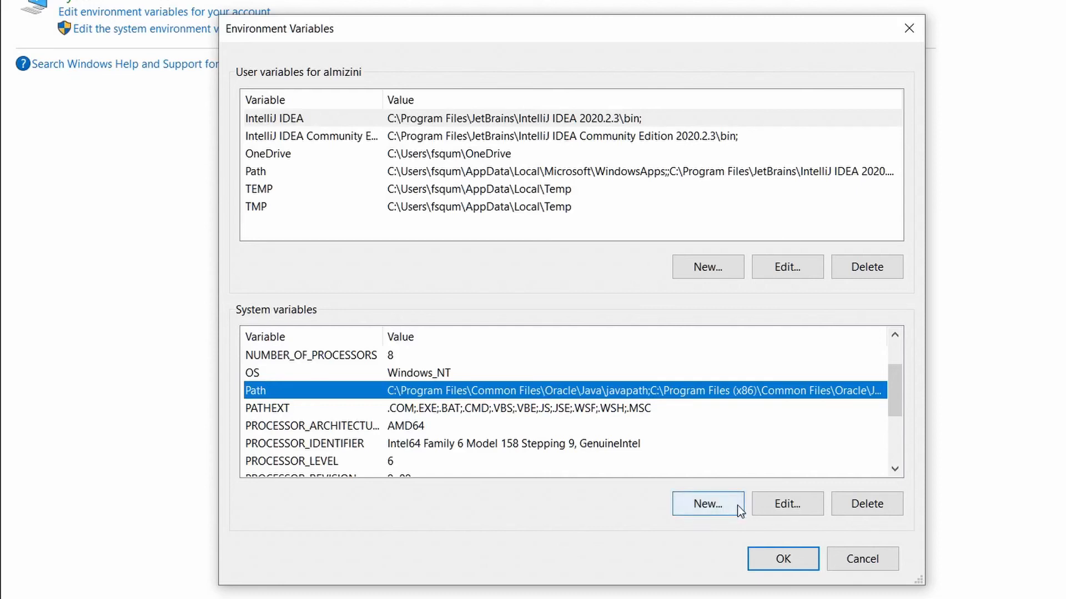
{"action": "left_click", "coordinate": [807, 505]}
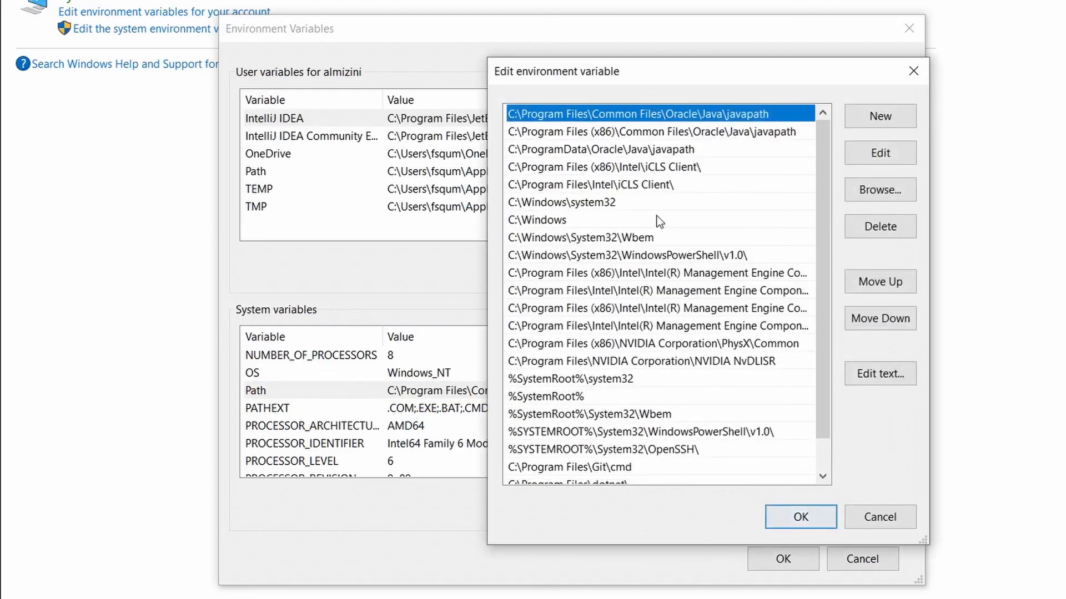
{"action": "left_click_drag", "start_coordinate": [816, 148], "coordinate": [828, 173]}
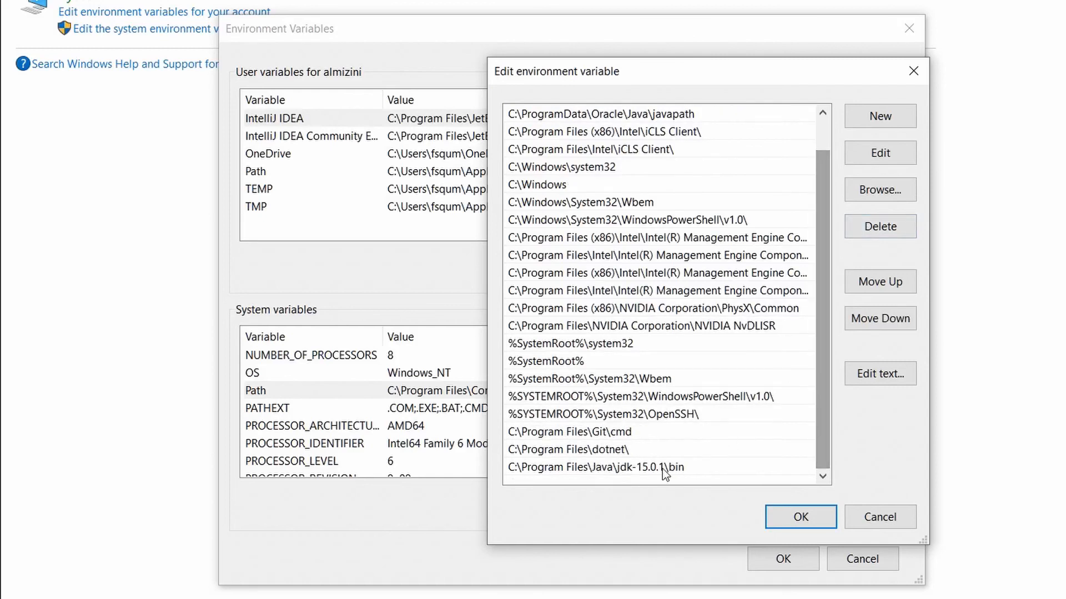
{"action": "left_click", "coordinate": [880, 117]}
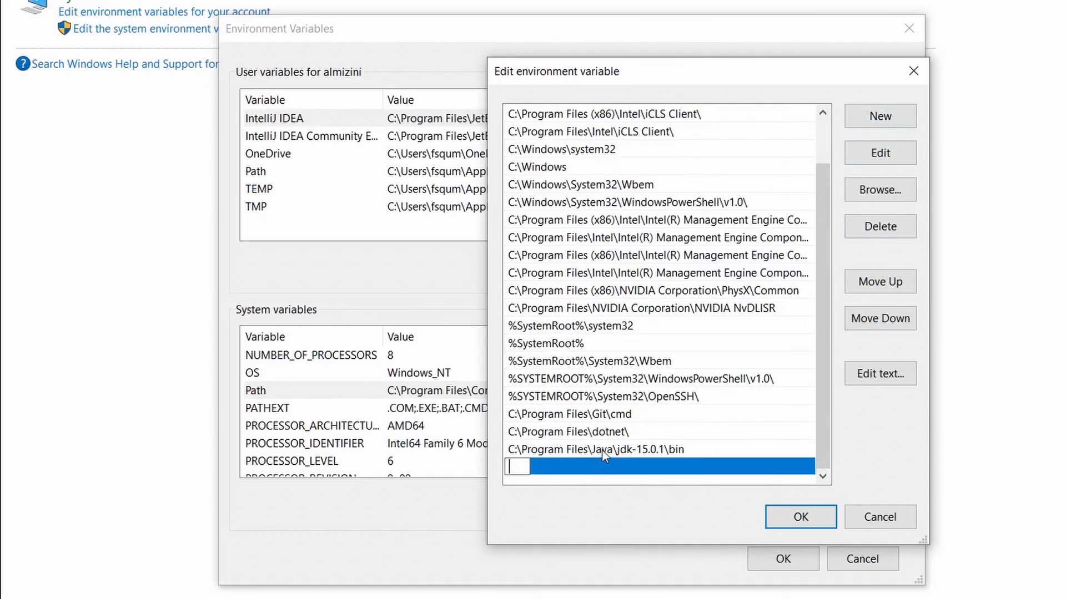
{"action": "key", "text": "ctrl+v"}
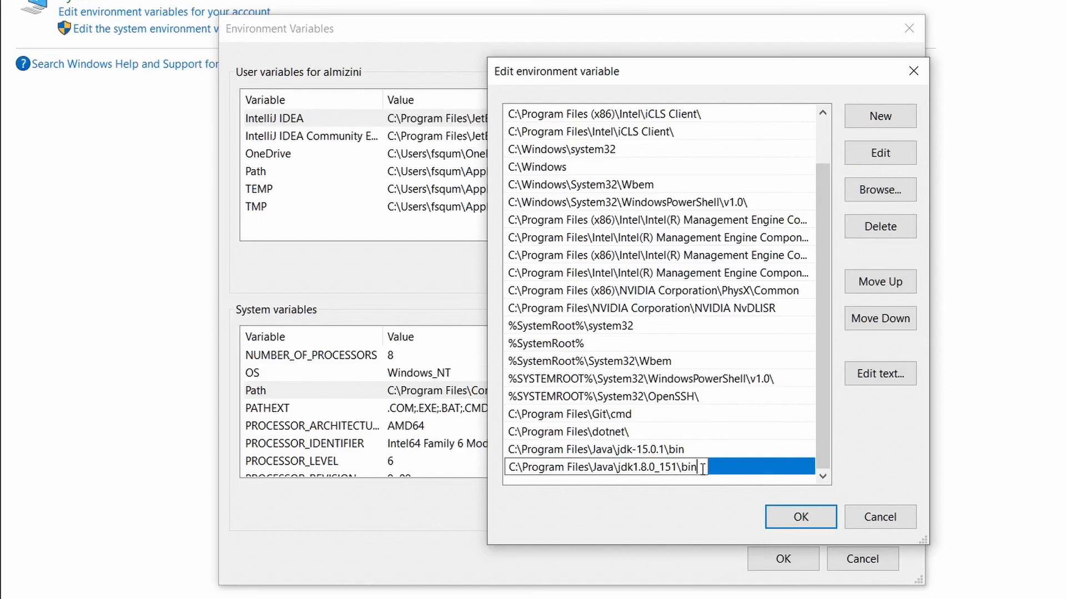
{"action": "left_click_drag", "start_coordinate": [703, 469], "coordinate": [507, 472]}
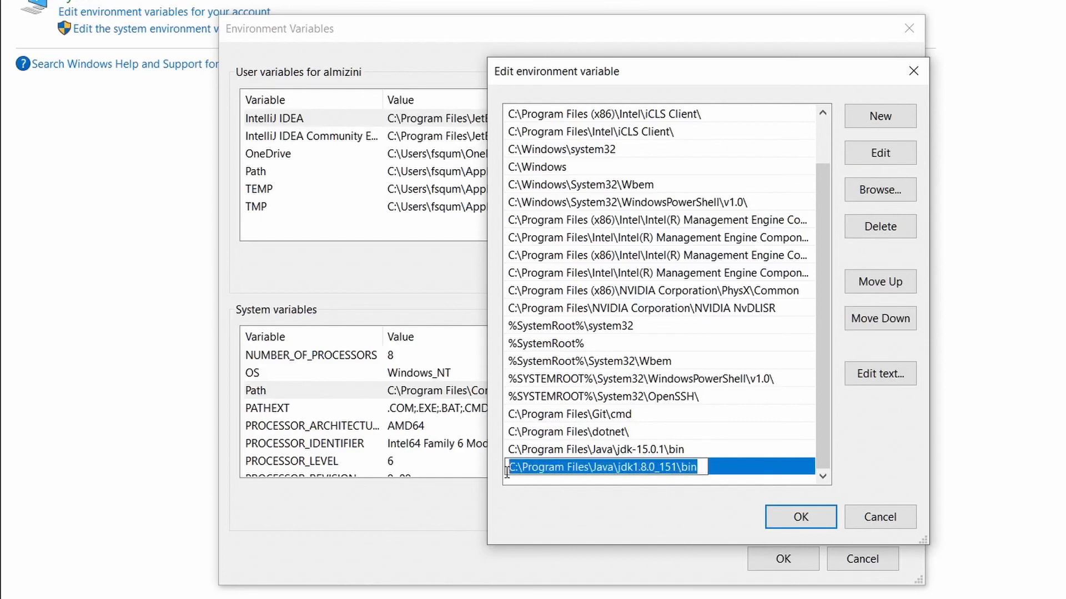
{"action": "right_click", "coordinate": [635, 467]}
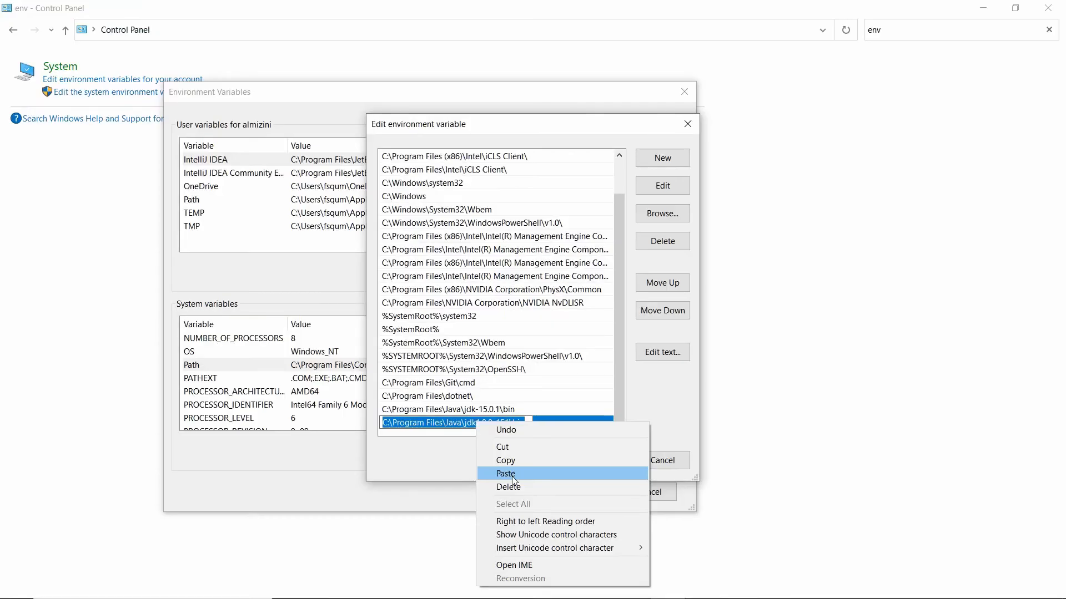
{"action": "left_click", "coordinate": [681, 537]}
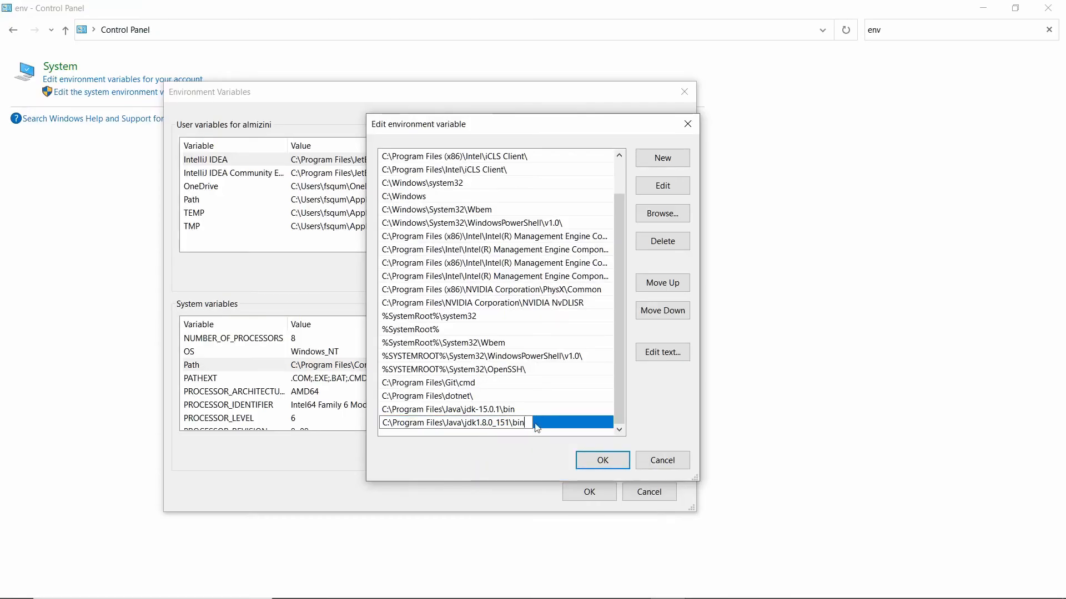
Step: Switch to File Explorer and review the bin folder's full path, going up to jdk1.8.0_151 and back into bin
{"action": "left_click", "coordinate": [493, 586]}
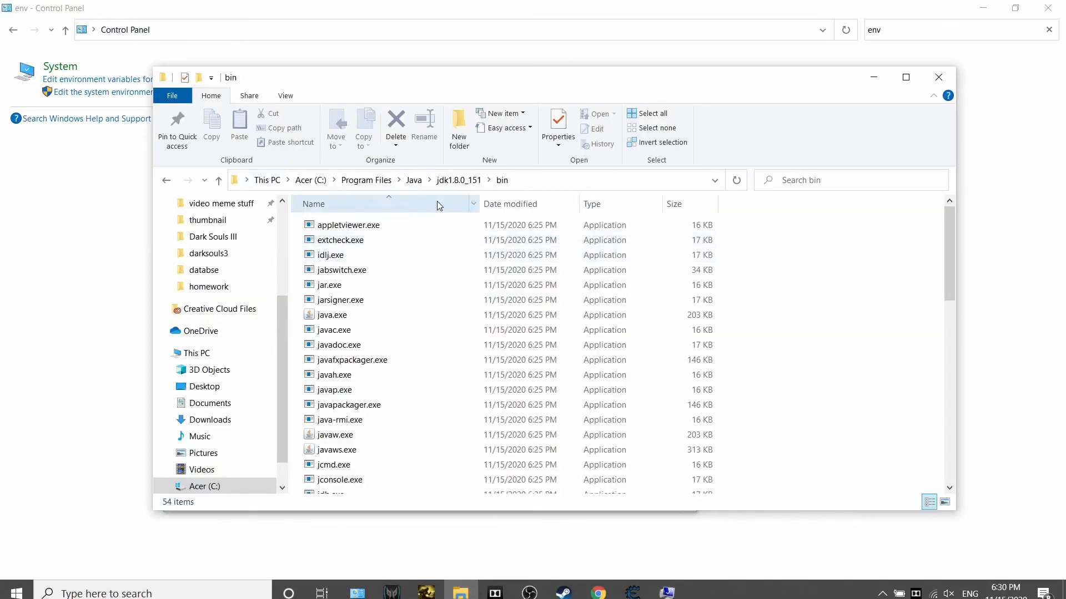
{"action": "left_click", "coordinate": [535, 179]}
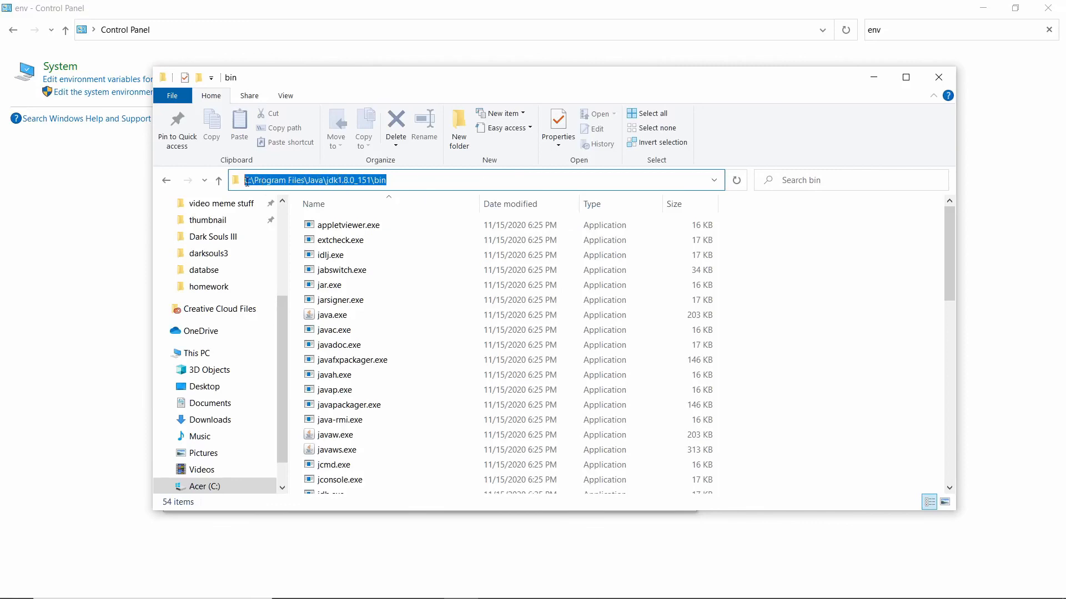
{"action": "left_click", "coordinate": [408, 182]}
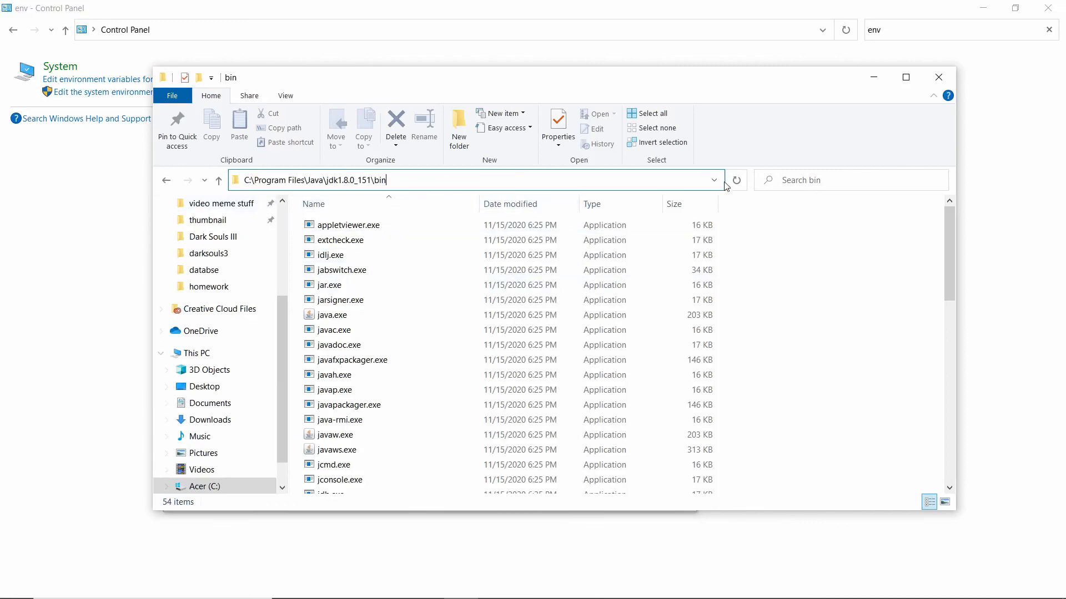
{"action": "key", "text": "alt+Up"}
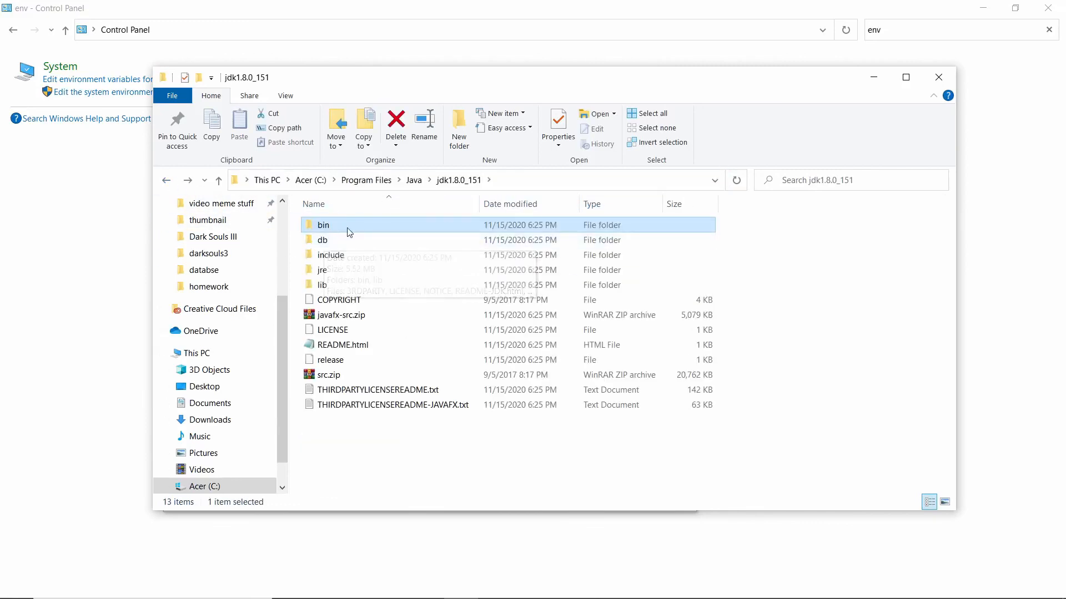
{"action": "double_click", "coordinate": [321, 227]}
{"action": "left_click", "coordinate": [514, 180]}
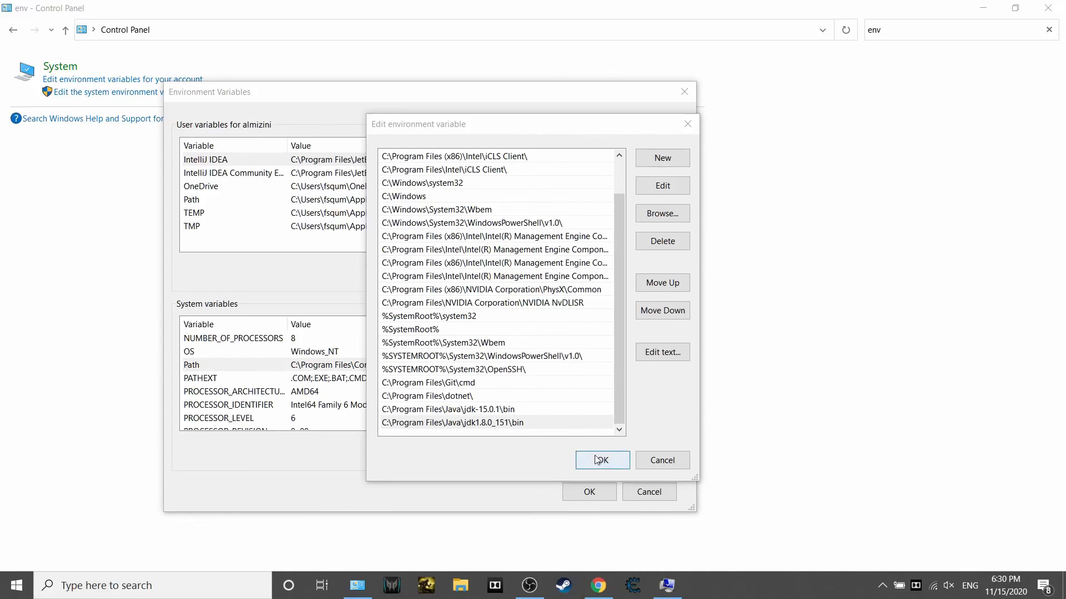
Step: Save the edited Path variable and close the Environment Variables and System Properties windows
{"action": "left_click", "coordinate": [597, 460]}
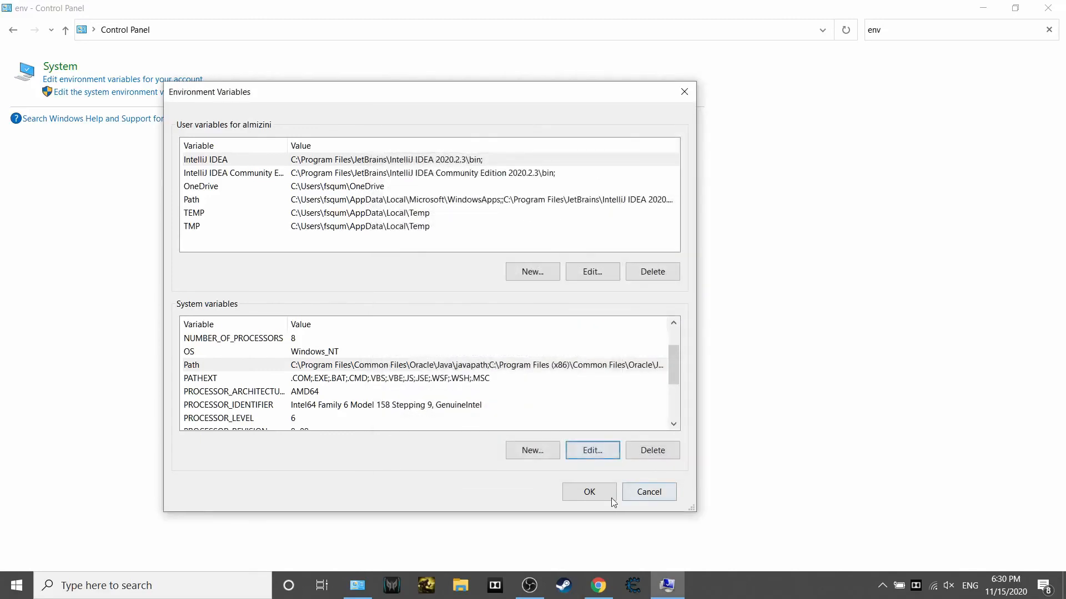
{"action": "left_click", "coordinate": [594, 494]}
{"action": "left_click", "coordinate": [417, 443]}
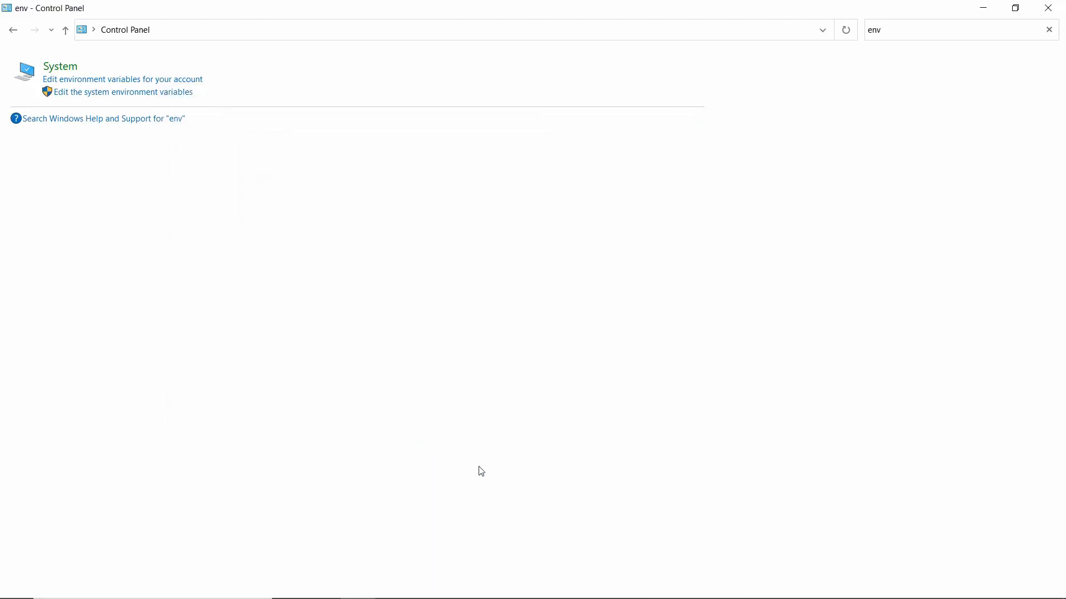